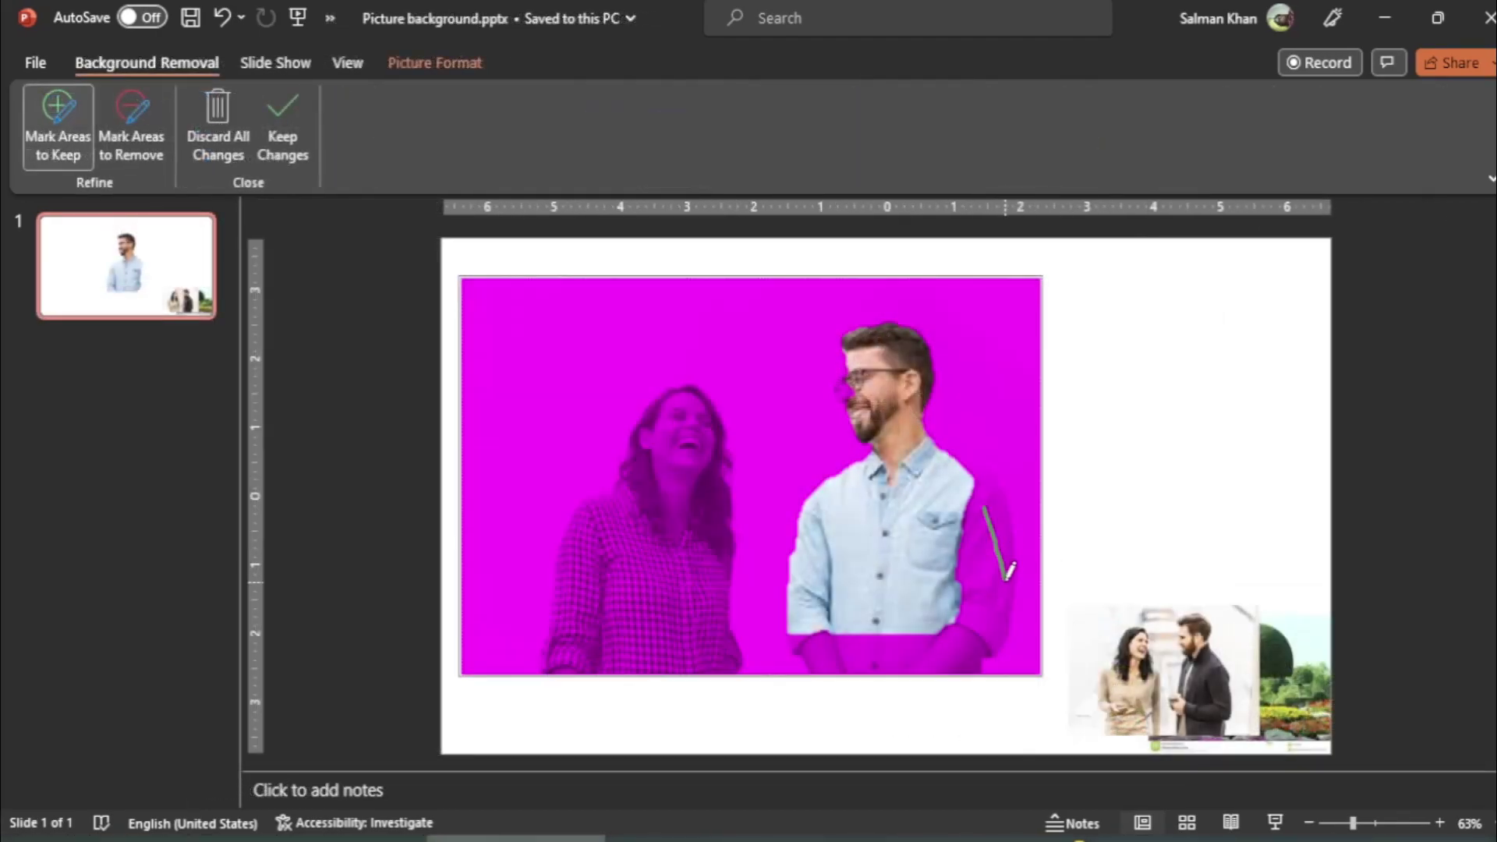
Keep the man's arm and hands in the first photo and apply the background removal.
click(1008, 573)
click(908, 625)
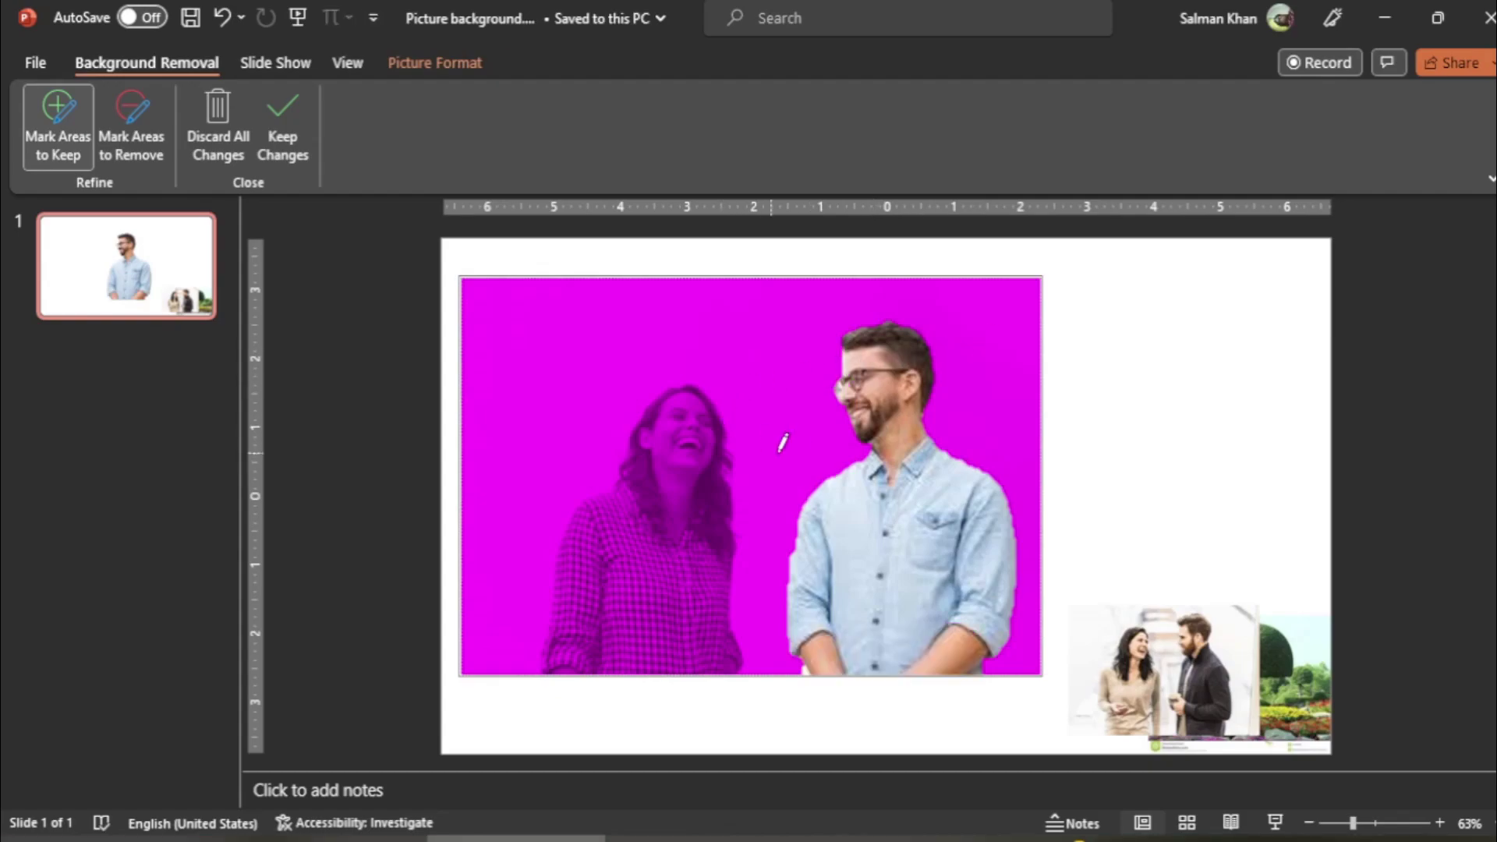
click(285, 134)
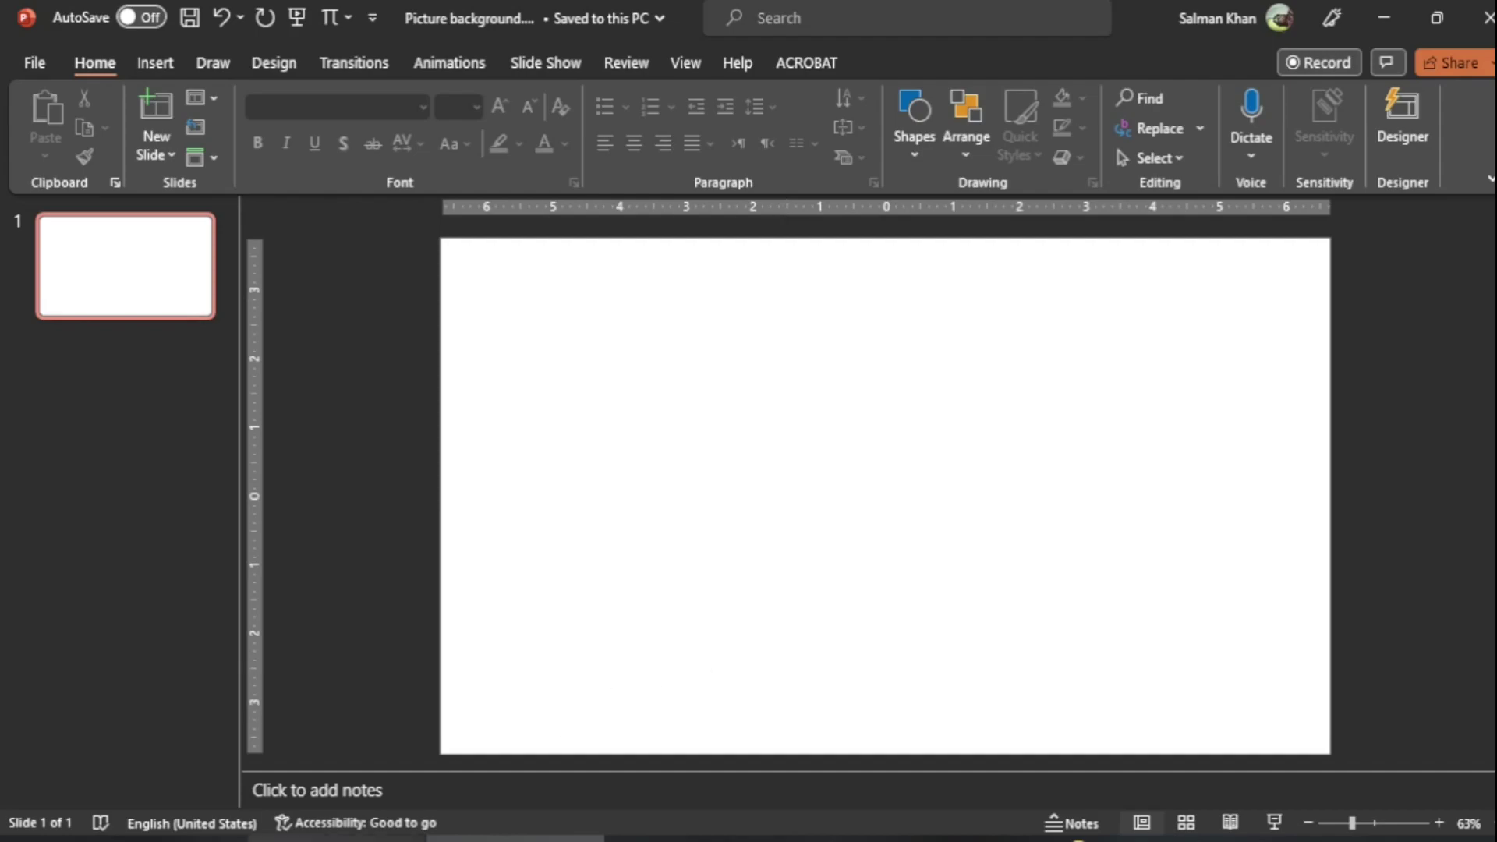
Drag images (2).jpg, images (1).jpg and download (2).jpg from File Explorer onto the slide.
key(alt+Tab)
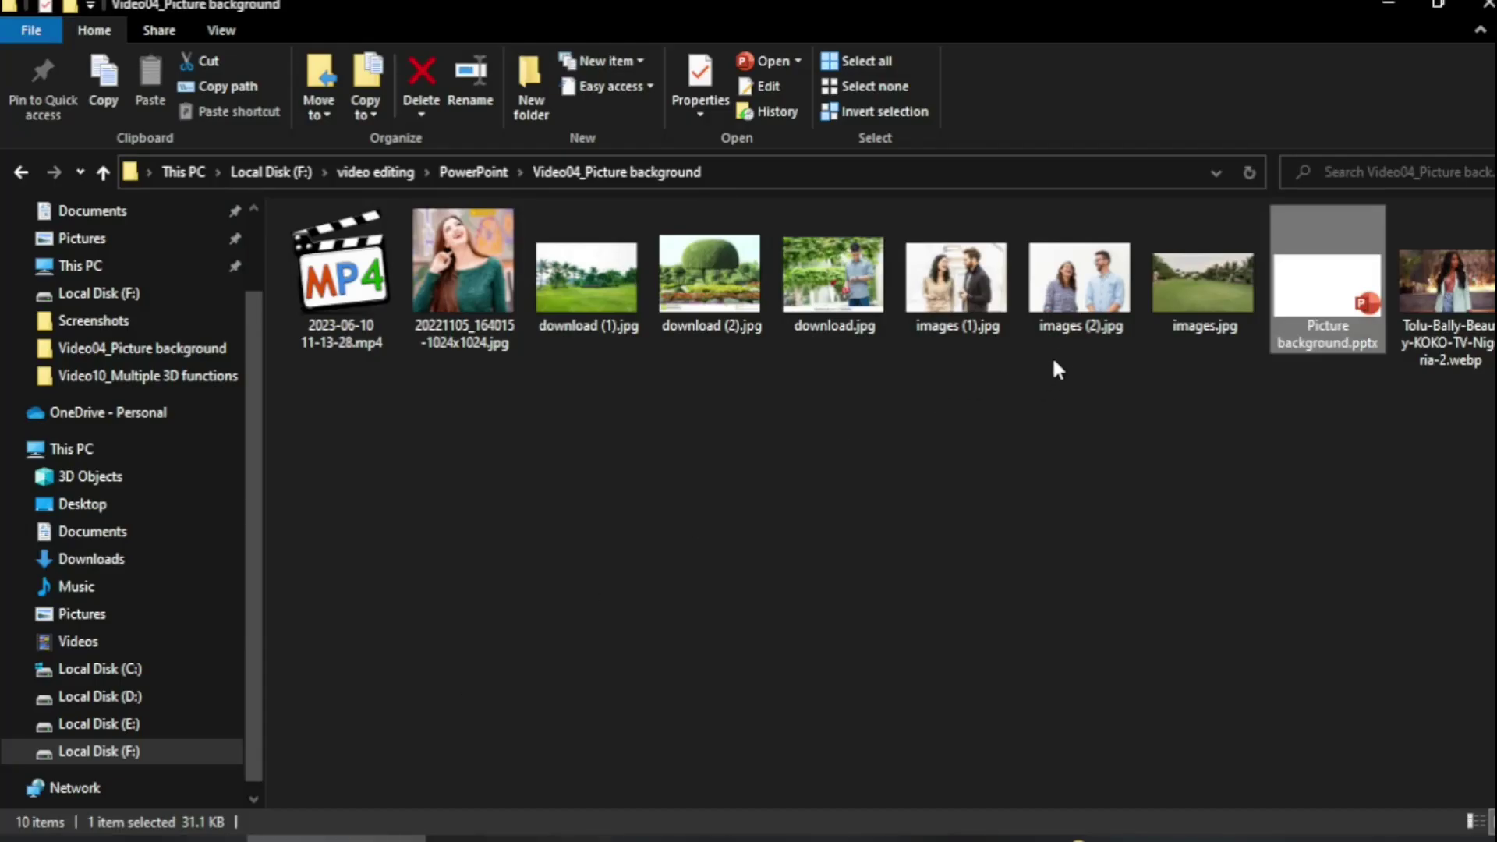
click(1059, 287)
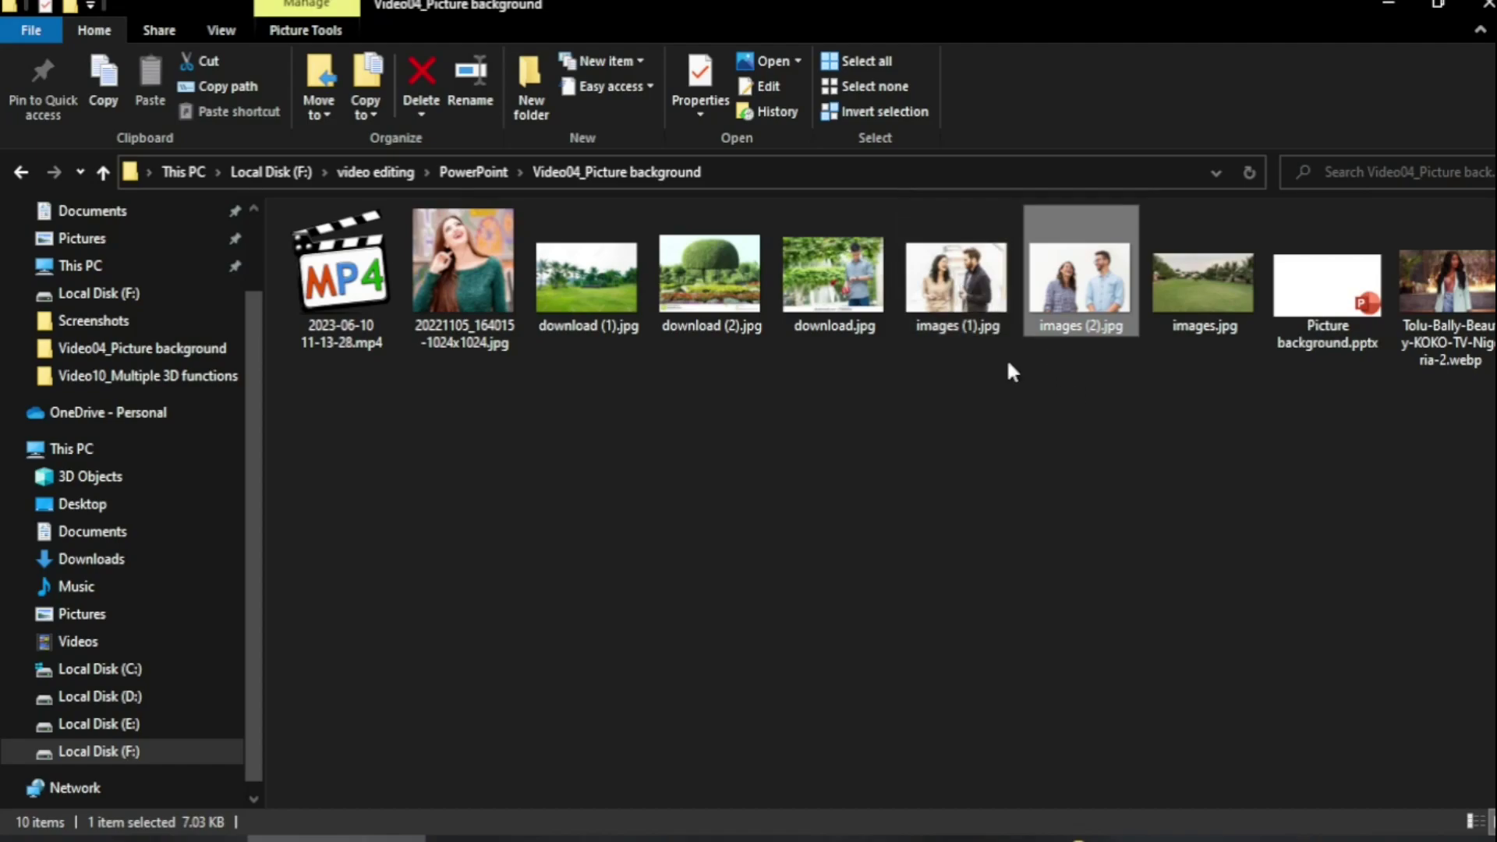
ctrl+click(946, 304)
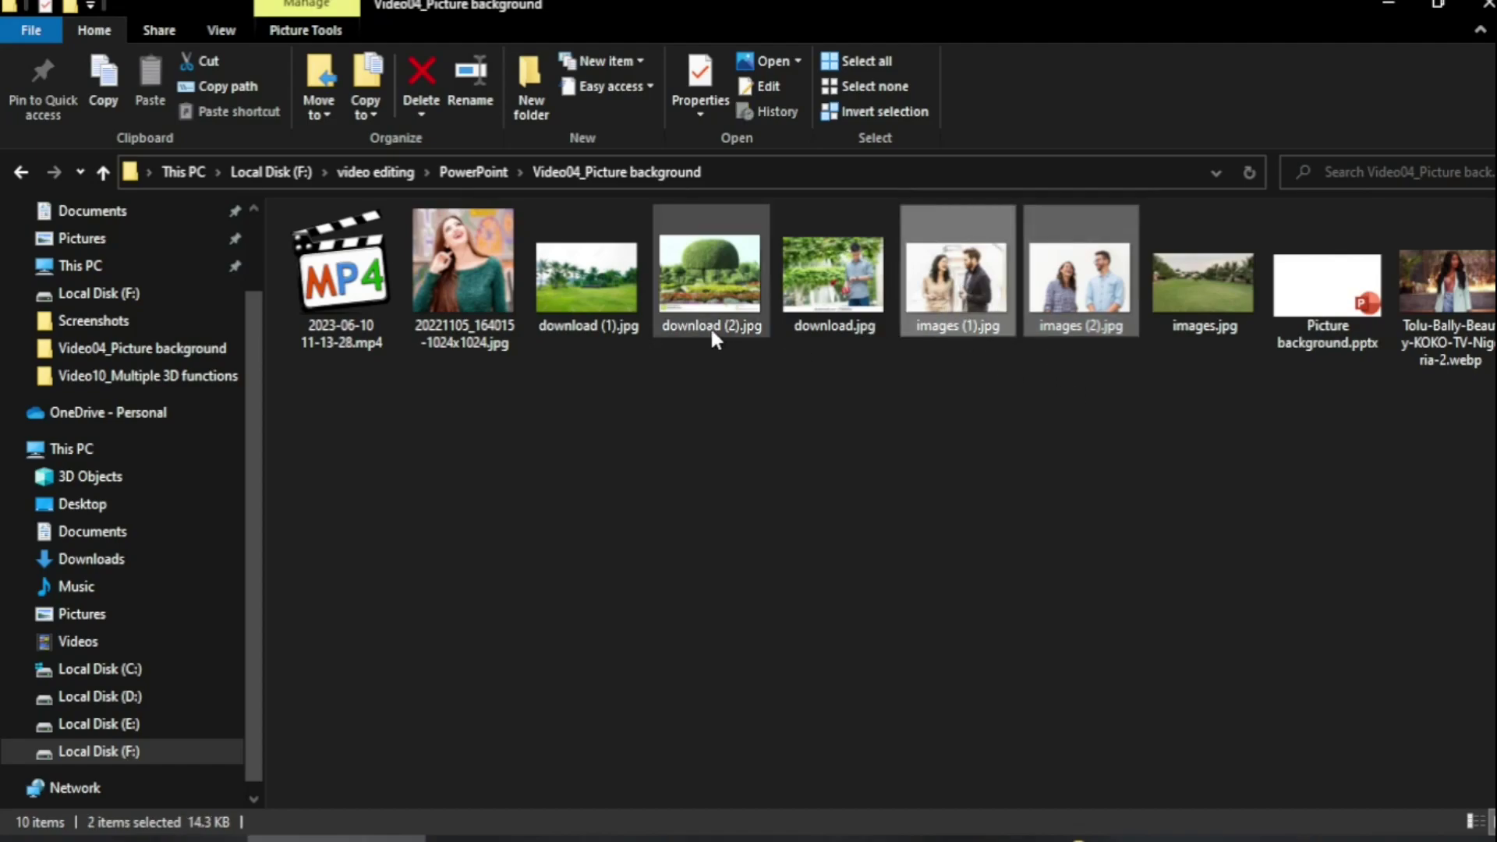
ctrl+click(706, 303)
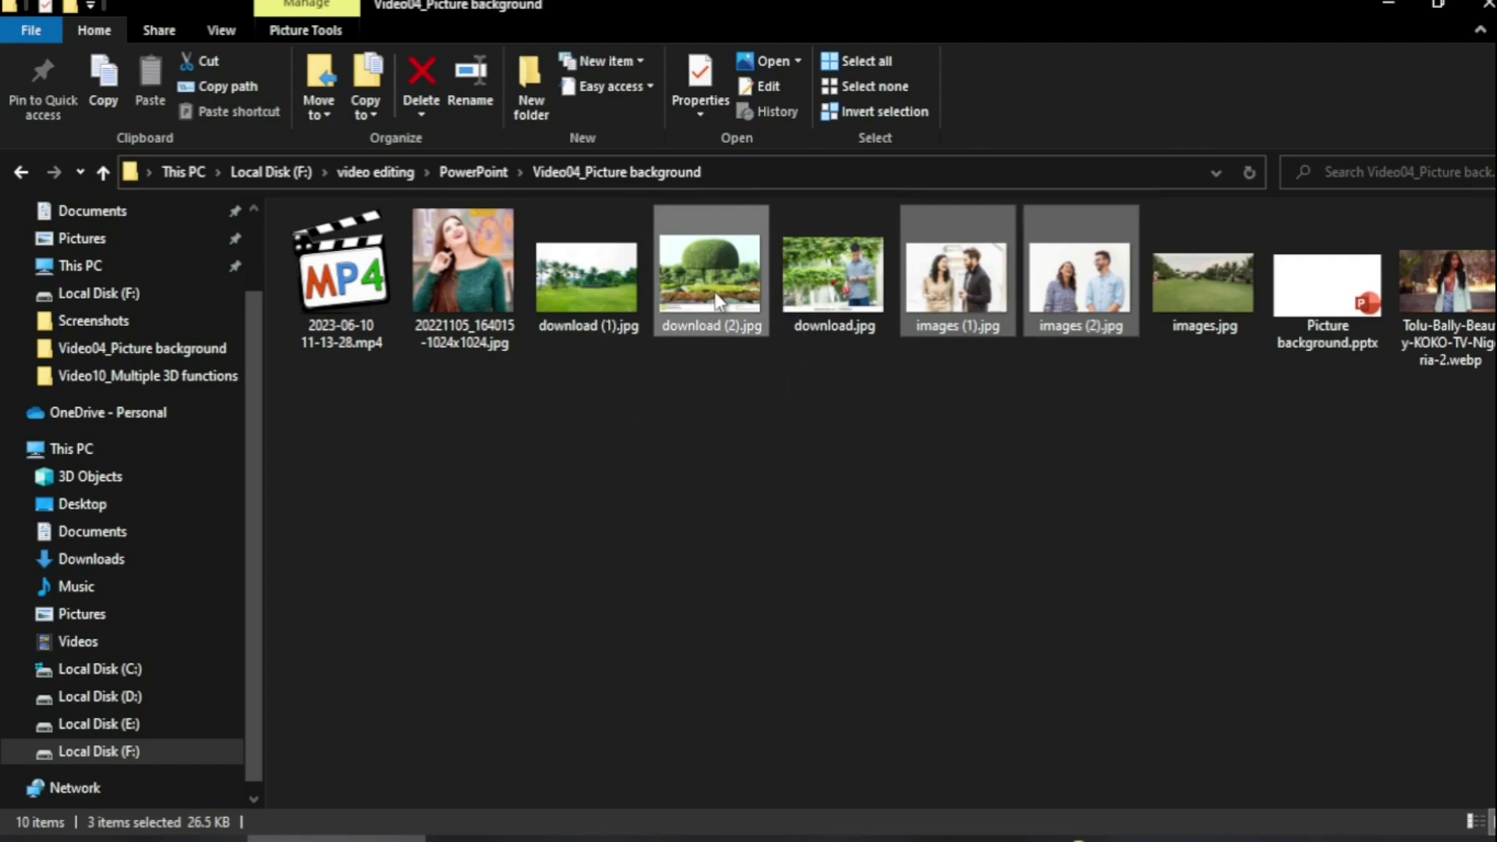
drag(716, 300, 662, 325)
Spread the pictures out: one couple photo top-left, the other couple photo and garden bottom-right.
click(1067, 437)
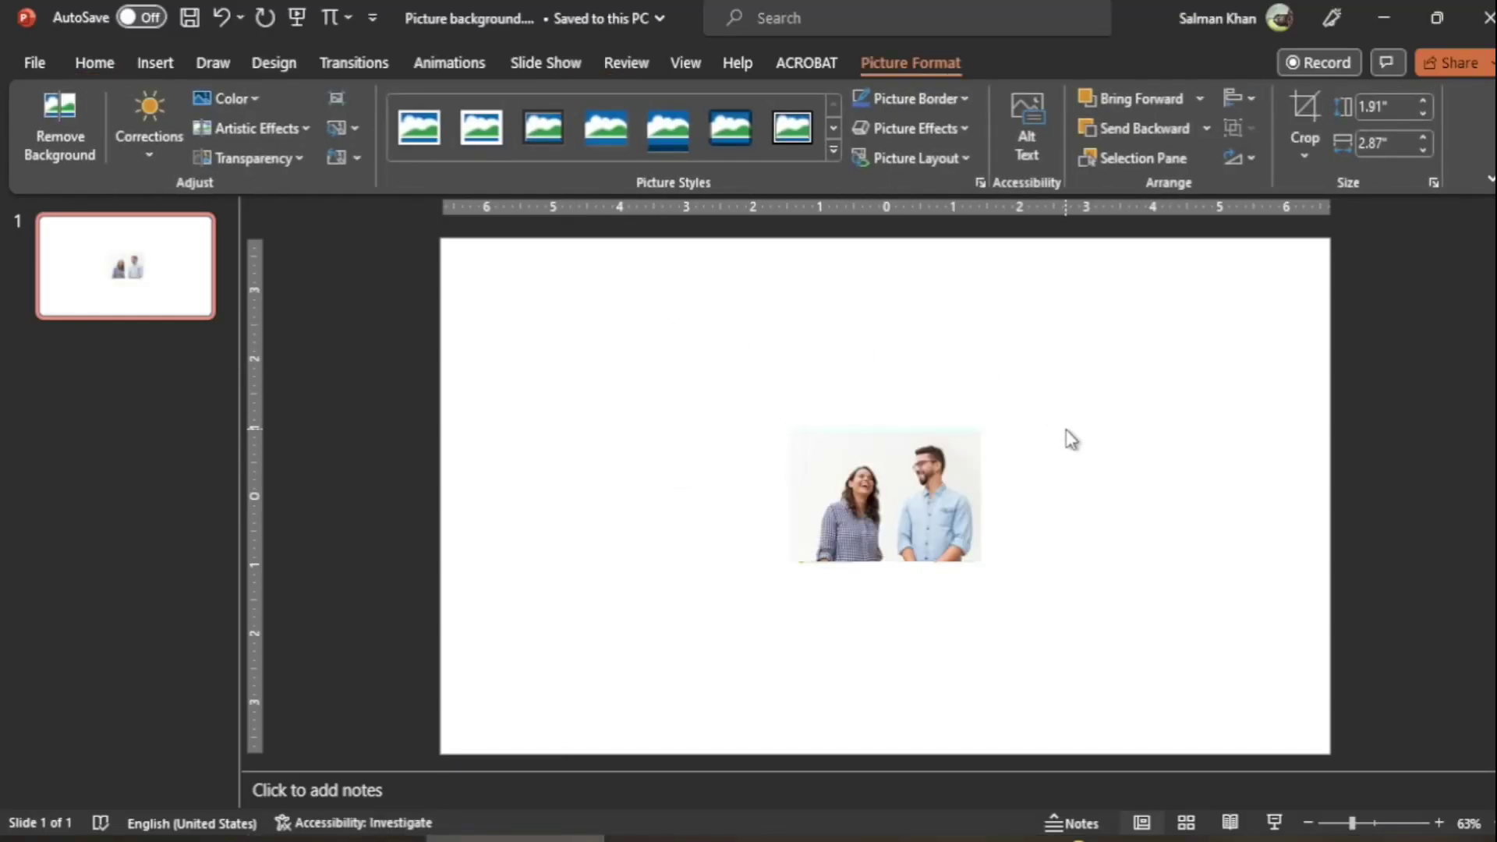
click(911, 493)
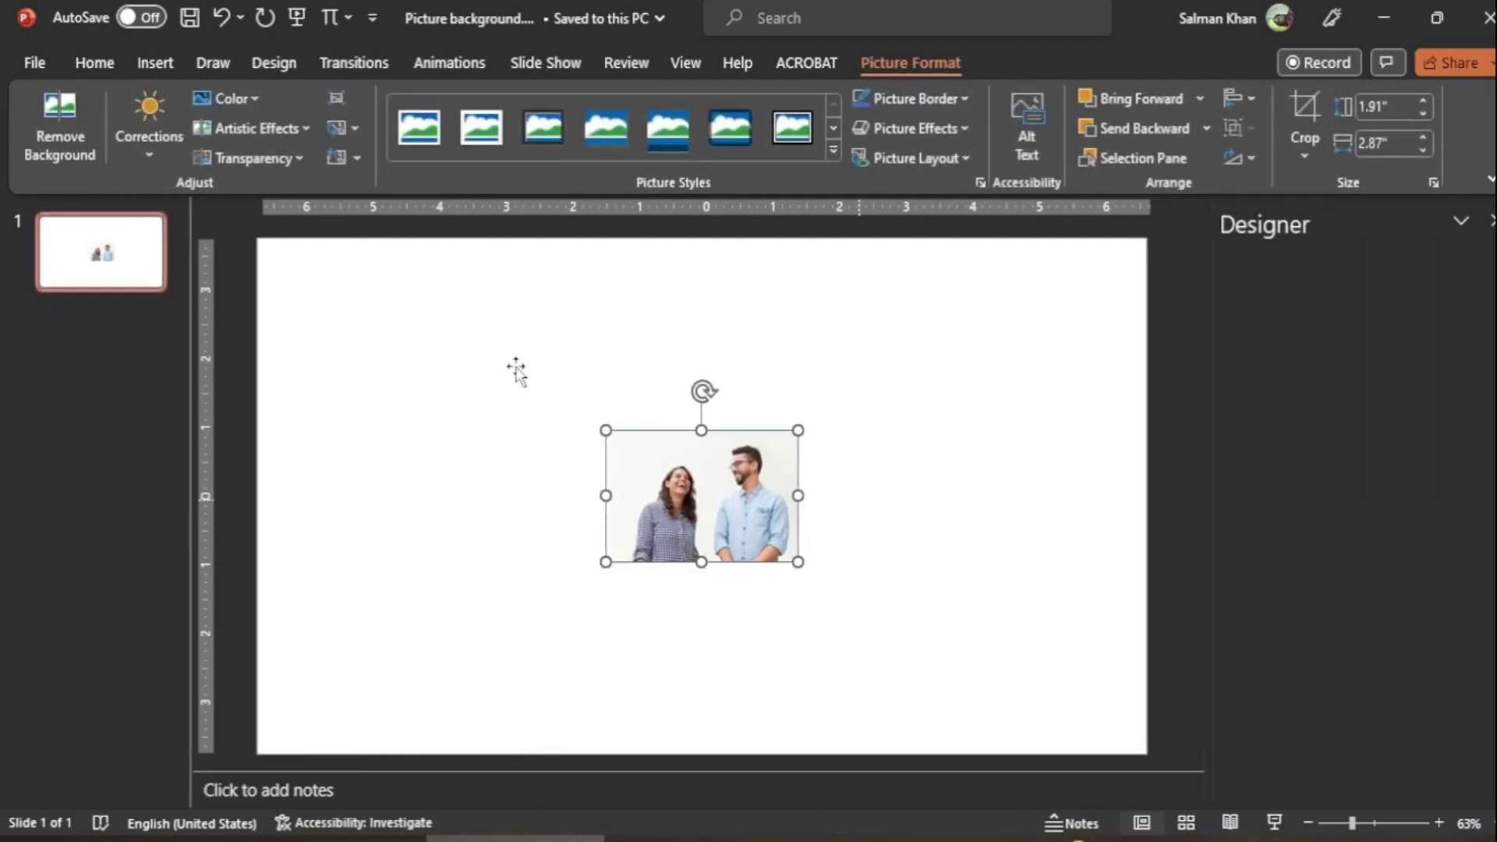
drag(702, 484, 899, 344)
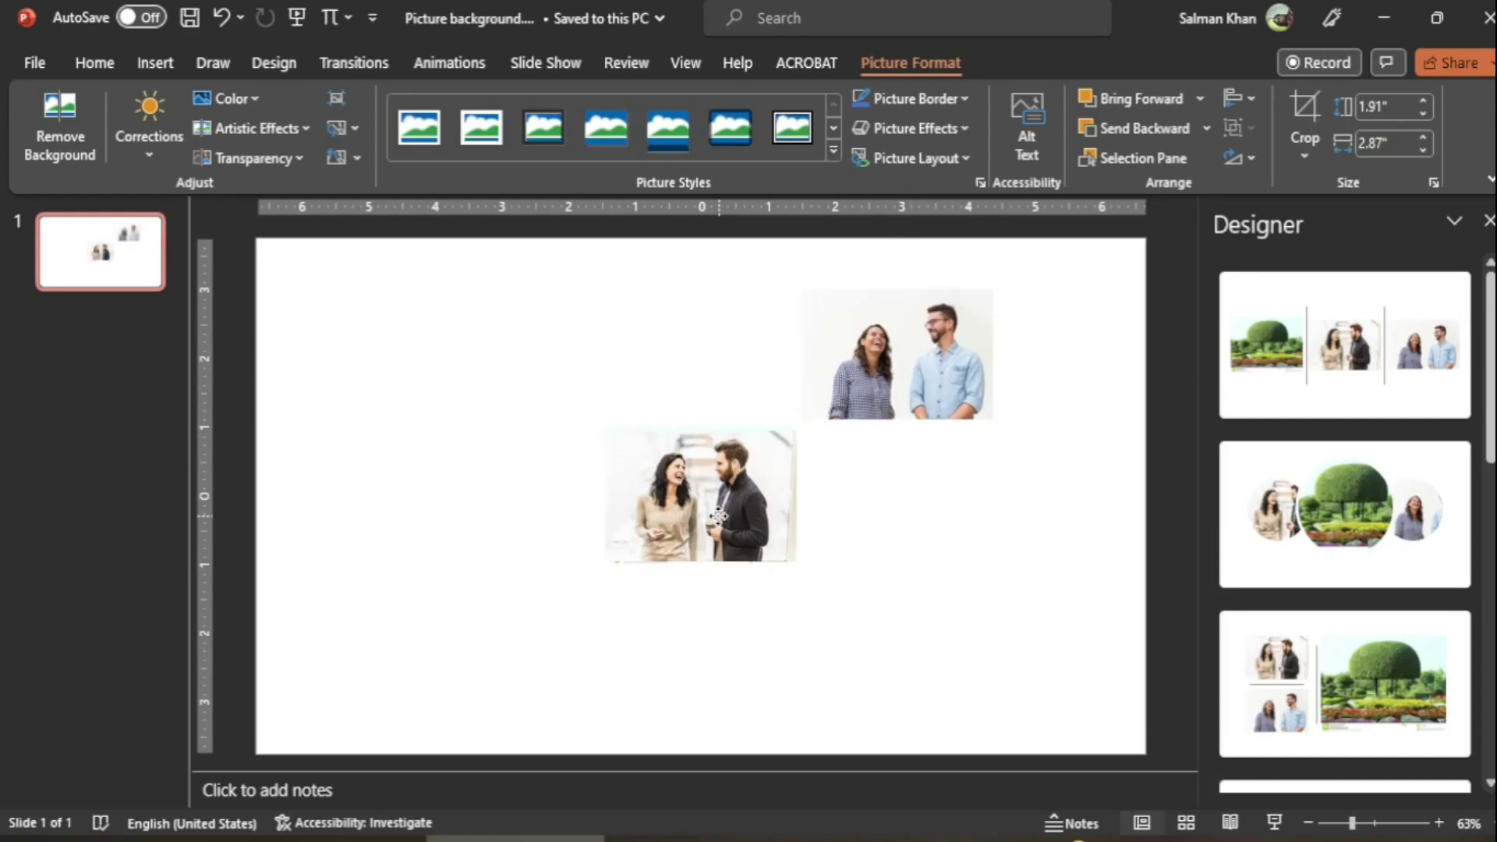
drag(719, 516, 508, 405)
drag(729, 490, 1091, 676)
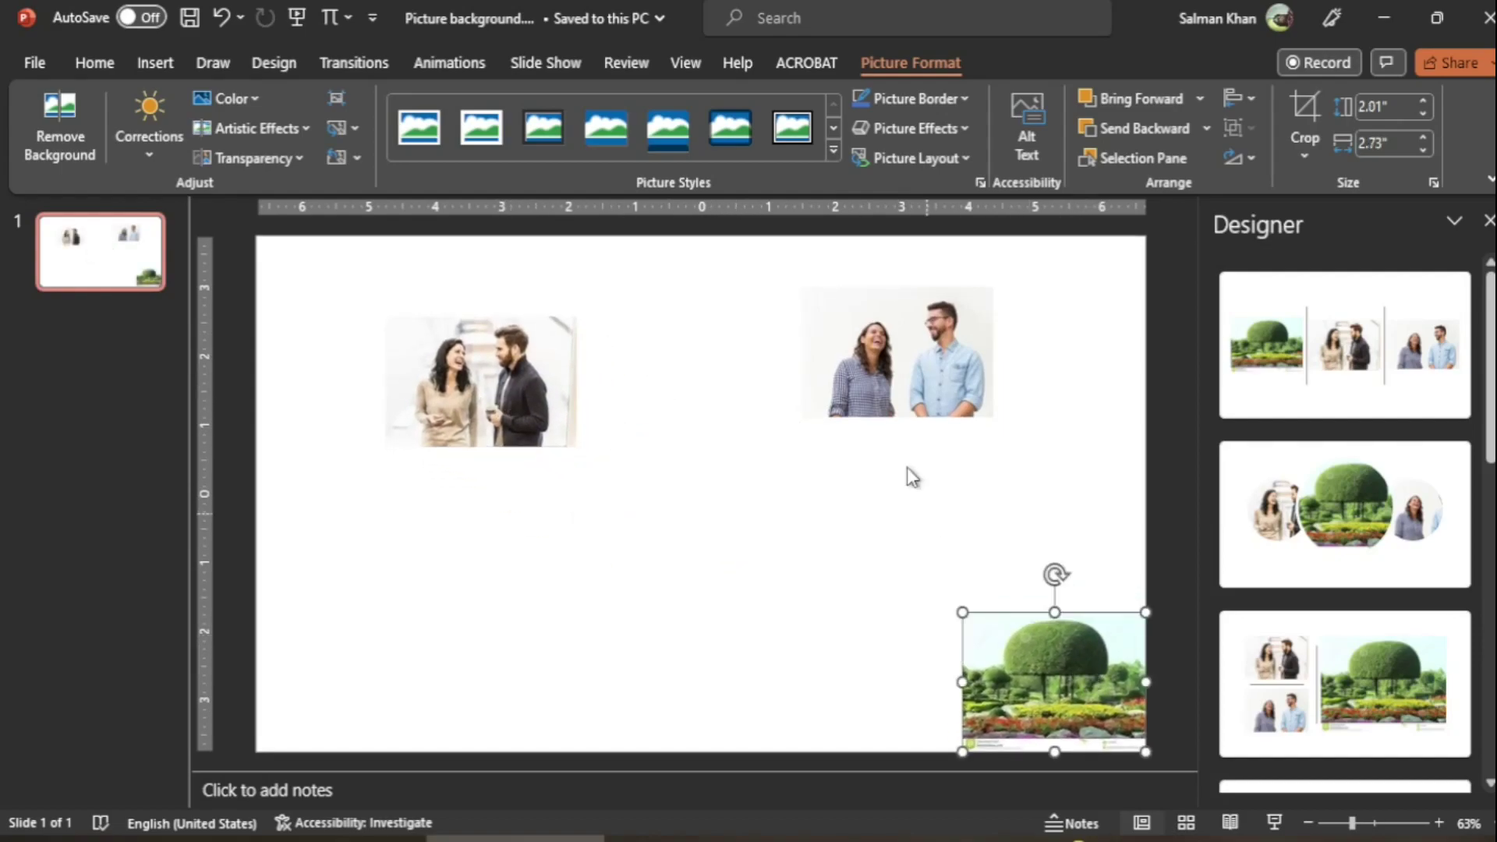
drag(485, 384, 983, 672)
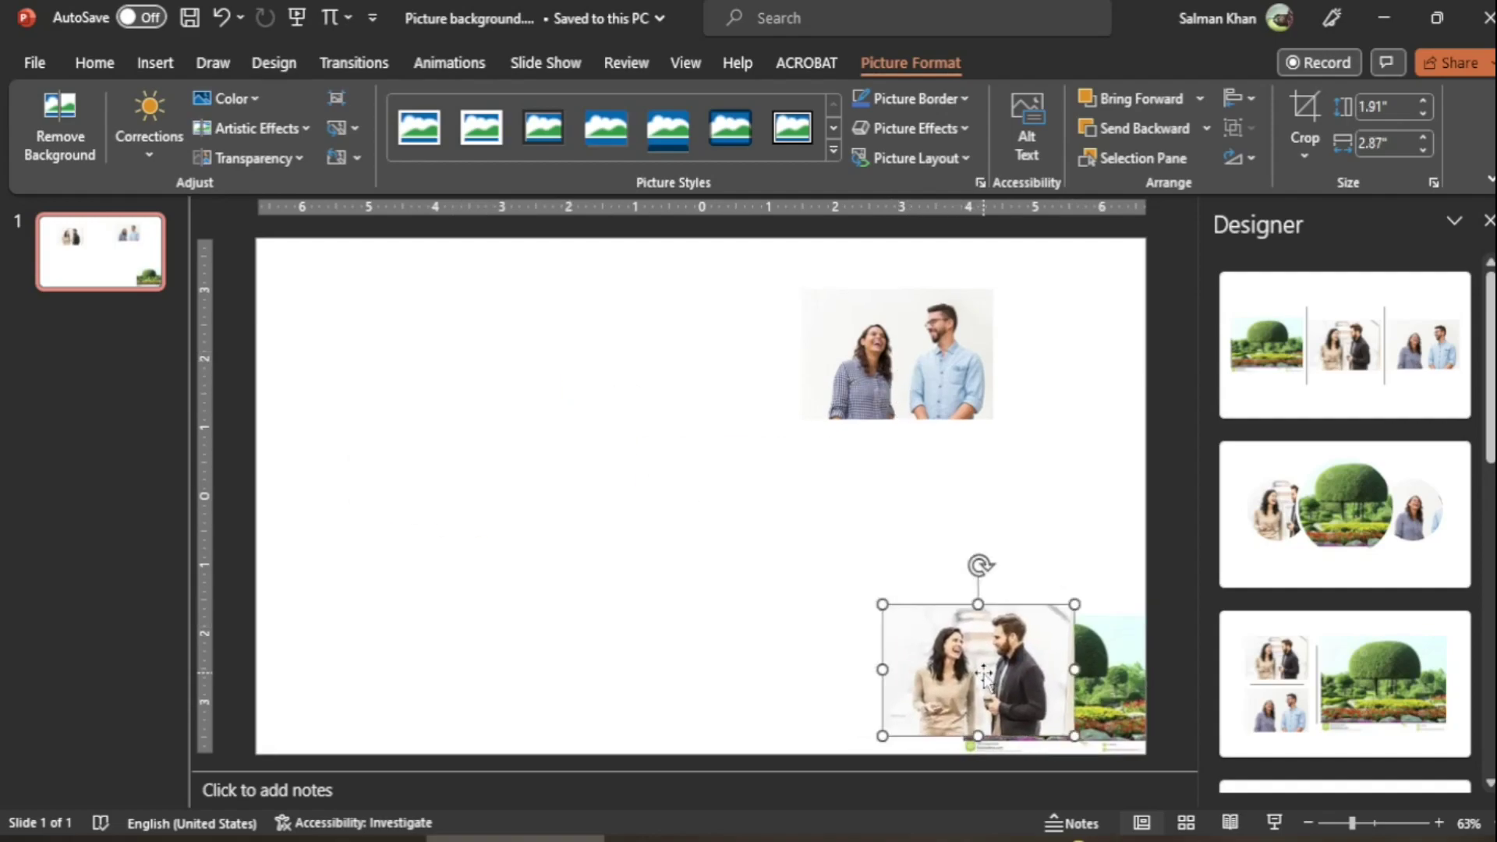
drag(920, 329, 395, 317)
drag(468, 409, 855, 574)
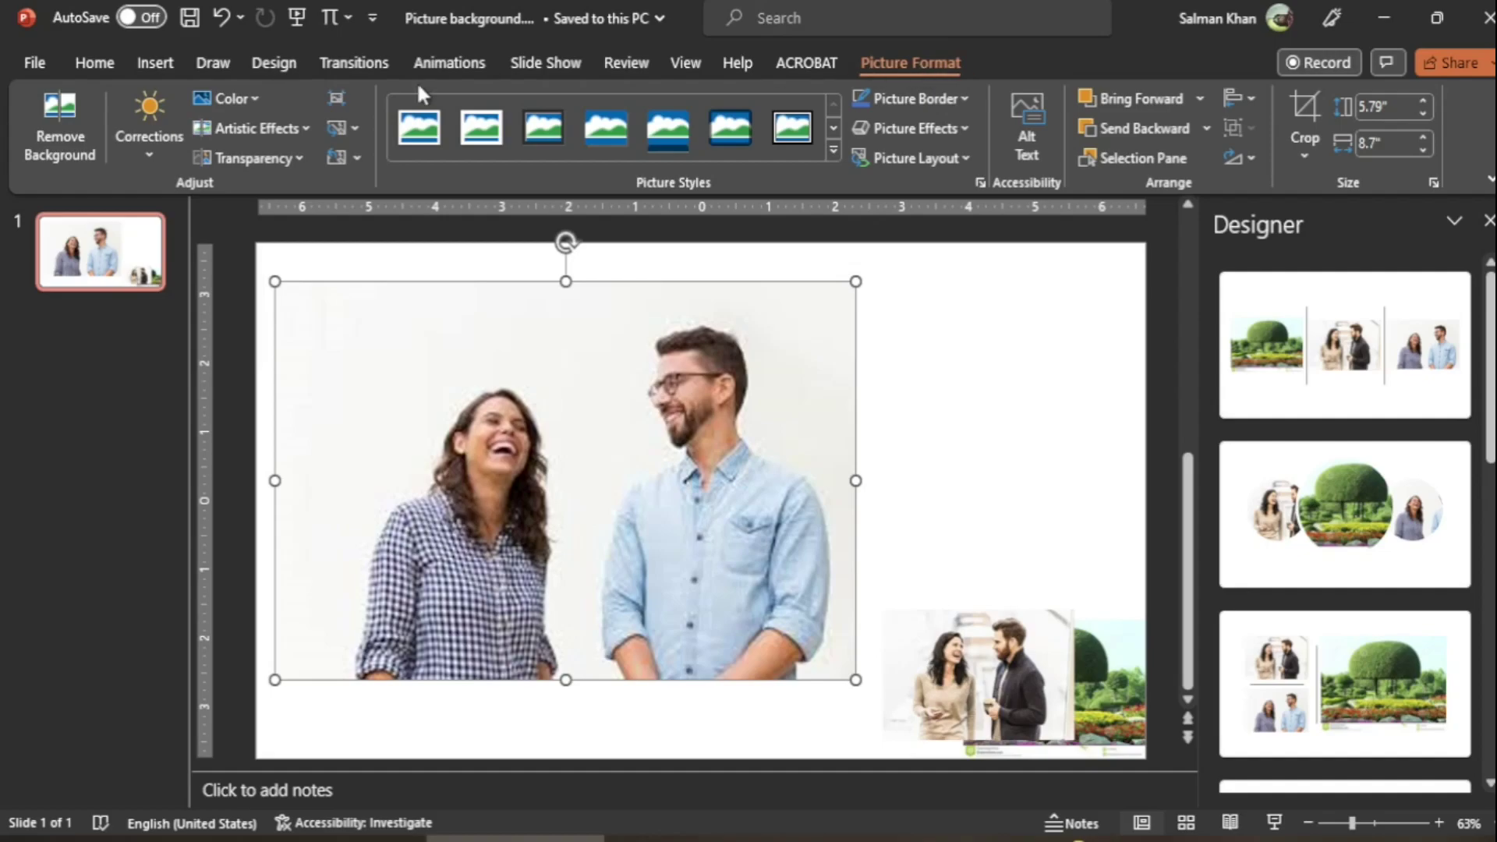
Start Remove Background on the enlarged laughing couple photo.
click(61, 111)
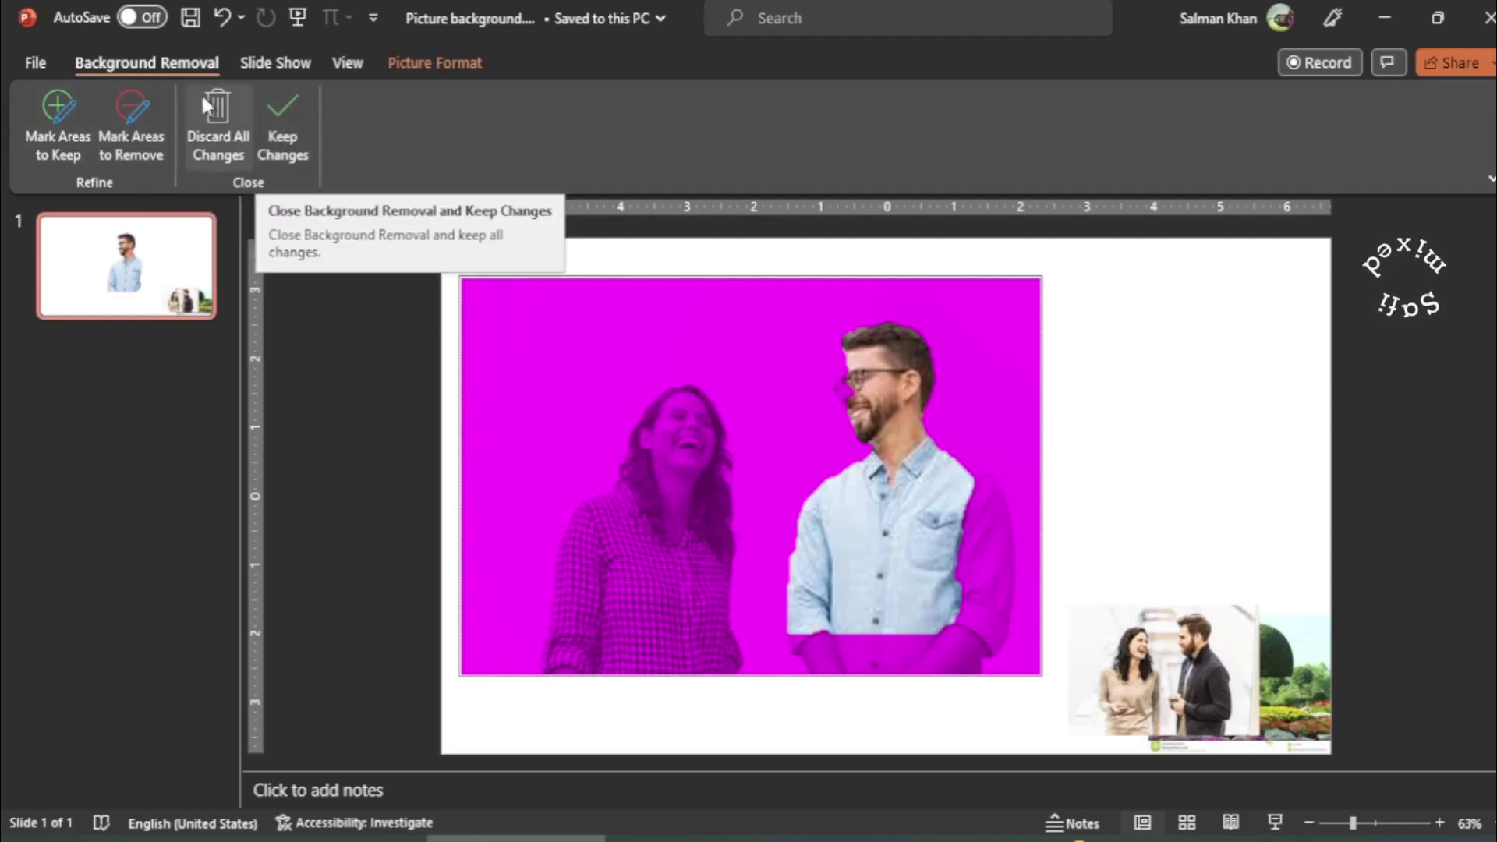
Mark the man's right arm, lower torso and glasses edge as areas to keep.
click(58, 145)
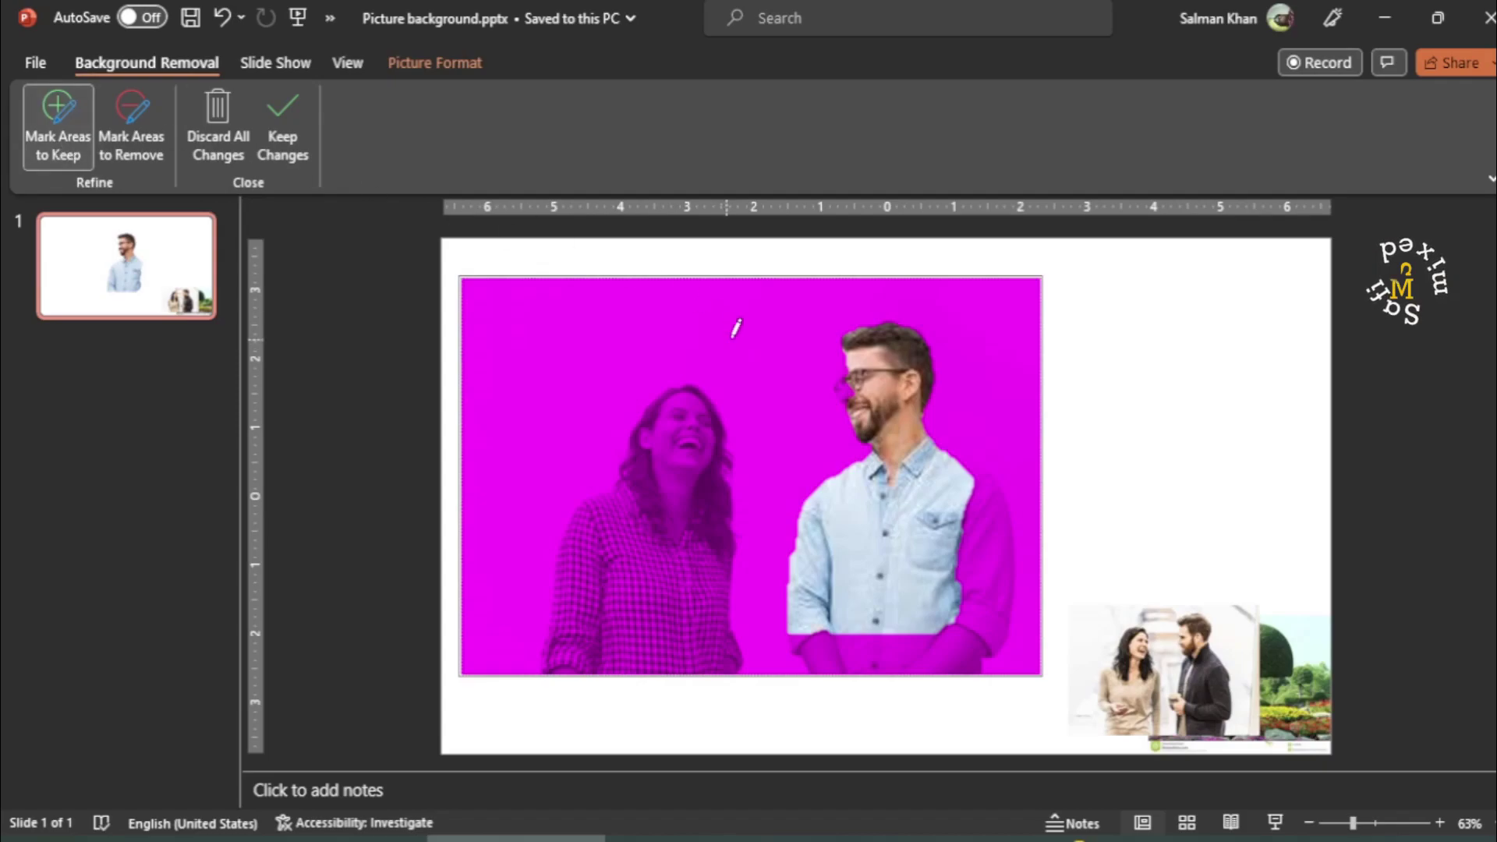
drag(987, 497, 1009, 583)
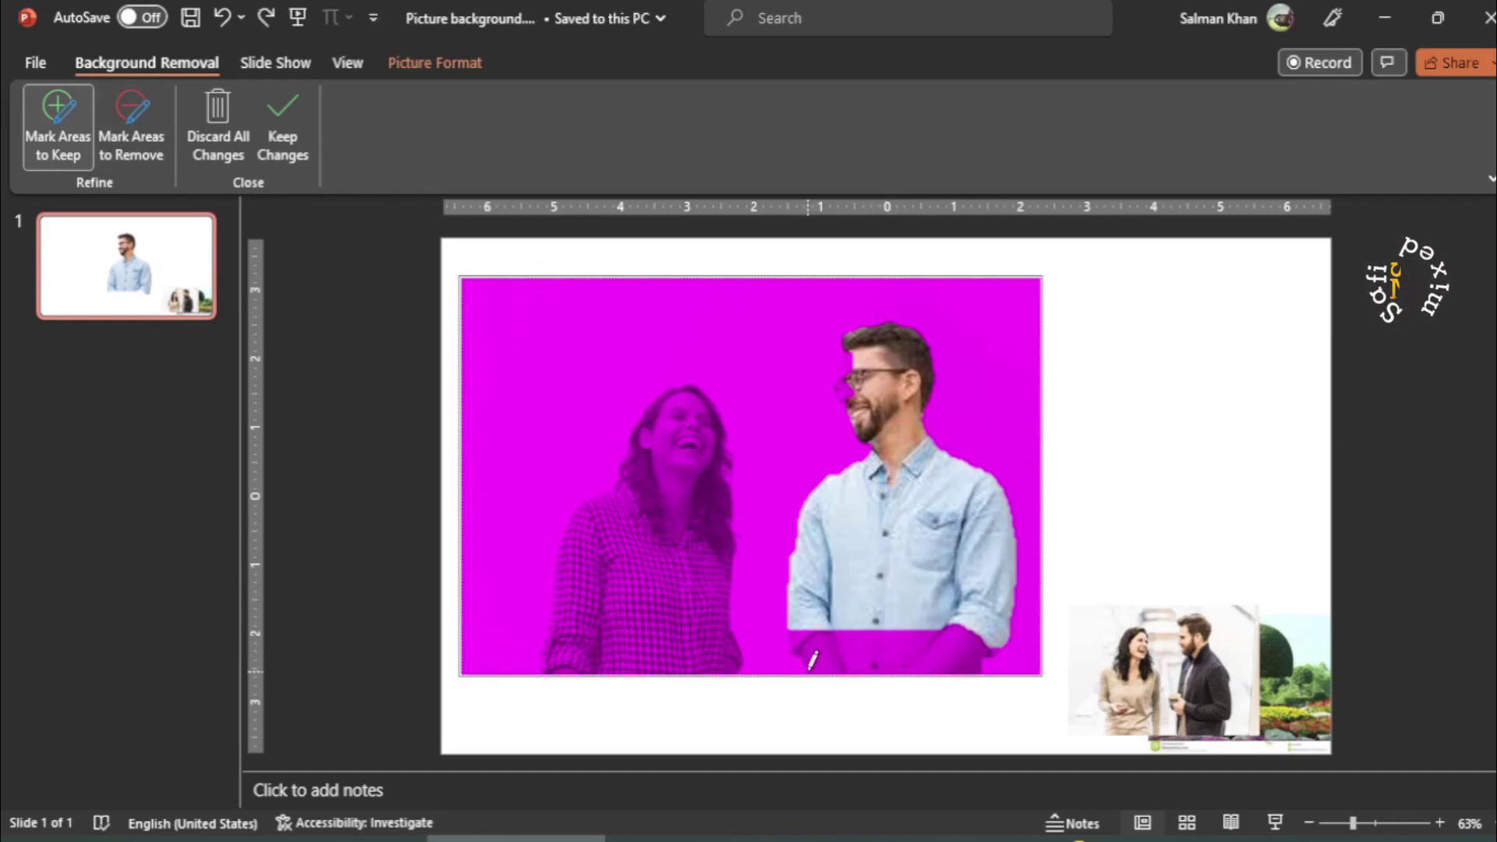
drag(813, 659, 963, 654)
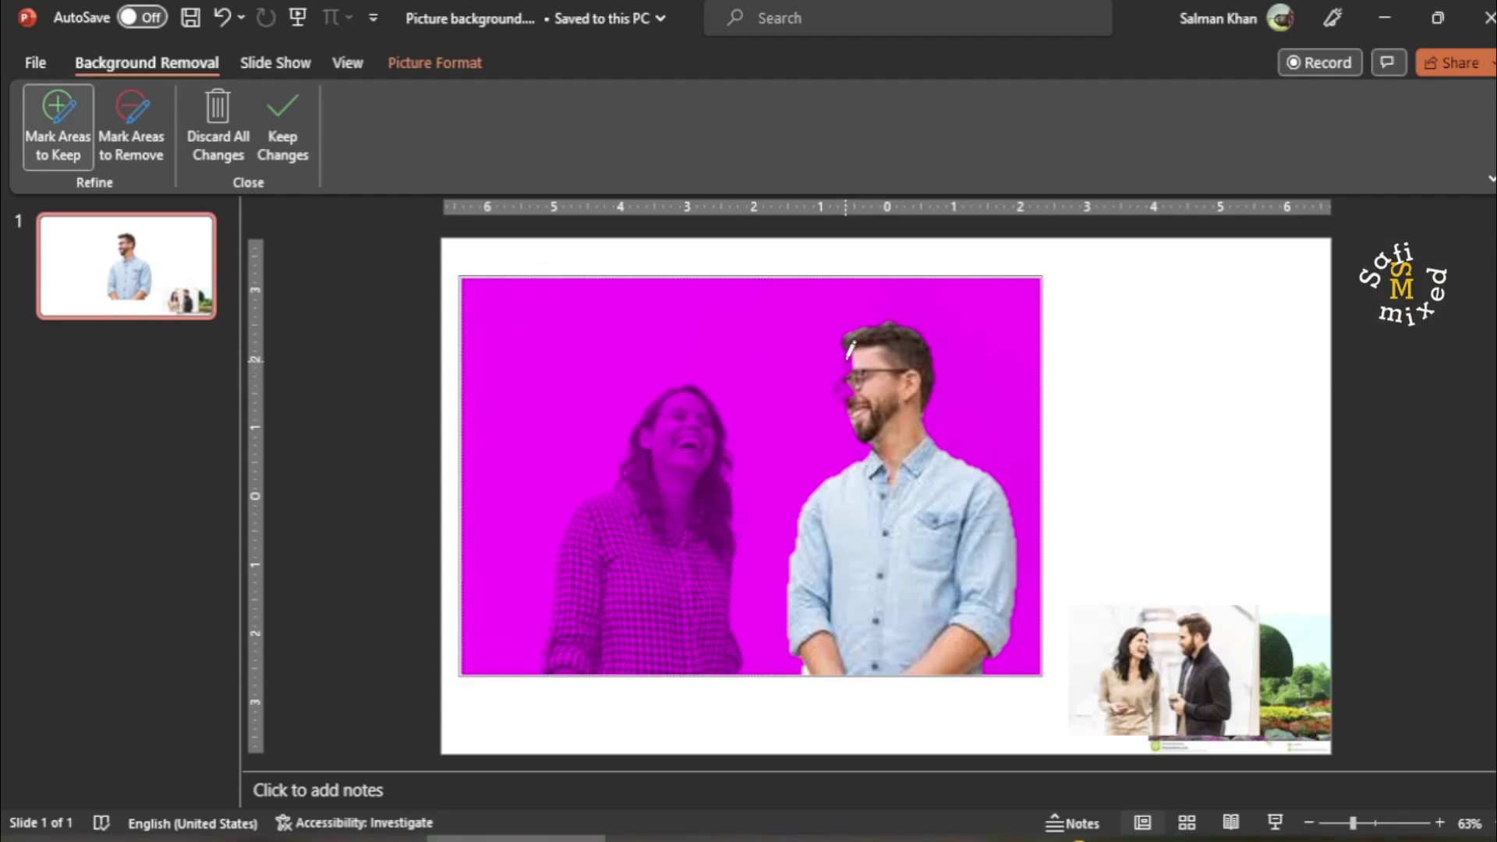
drag(845, 354, 847, 396)
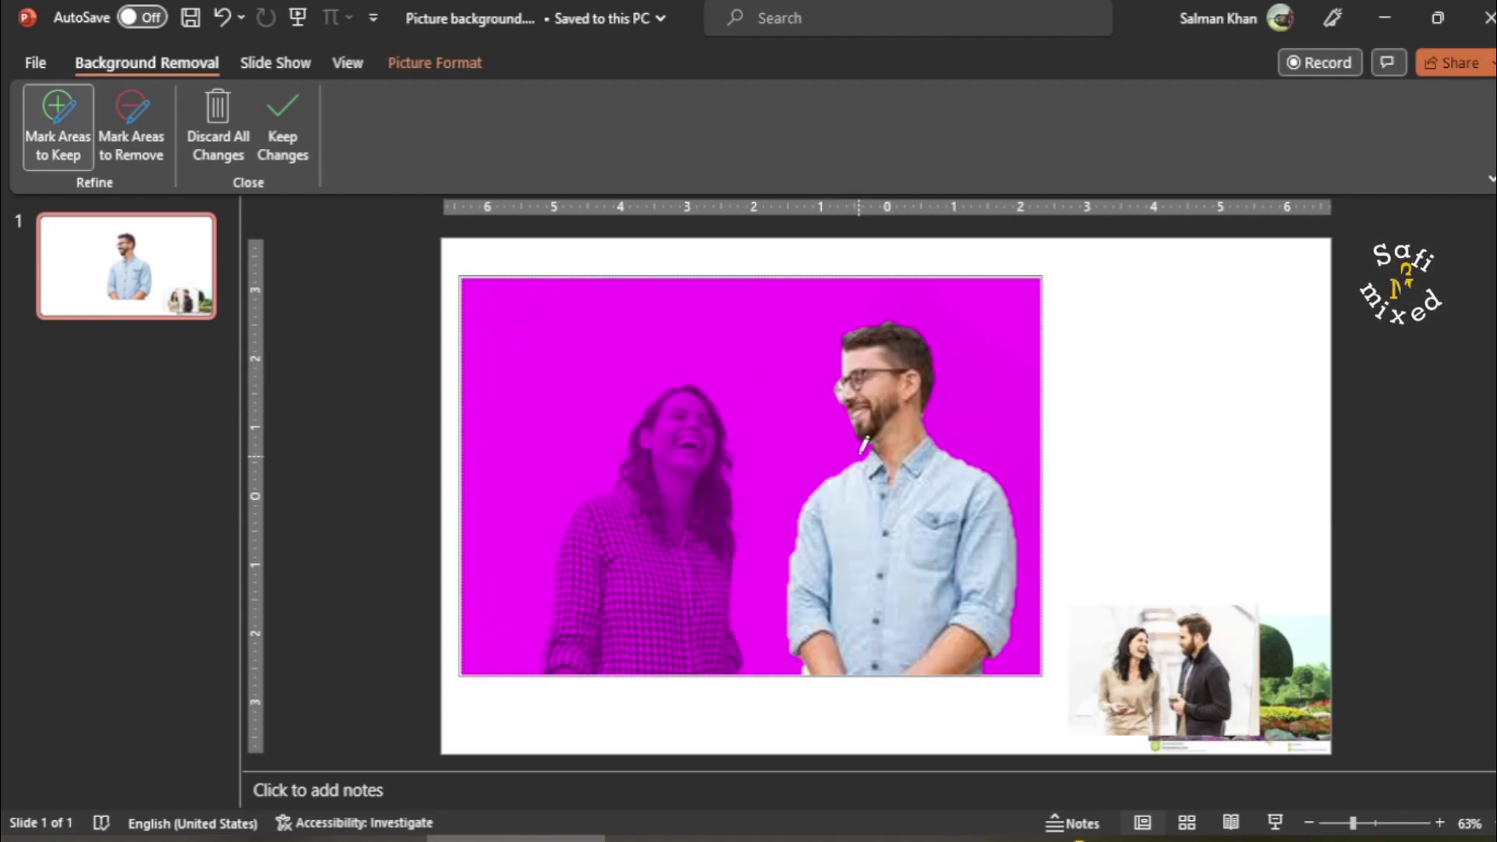
Apply the background removal so only the man remains in his cut-out.
click(285, 141)
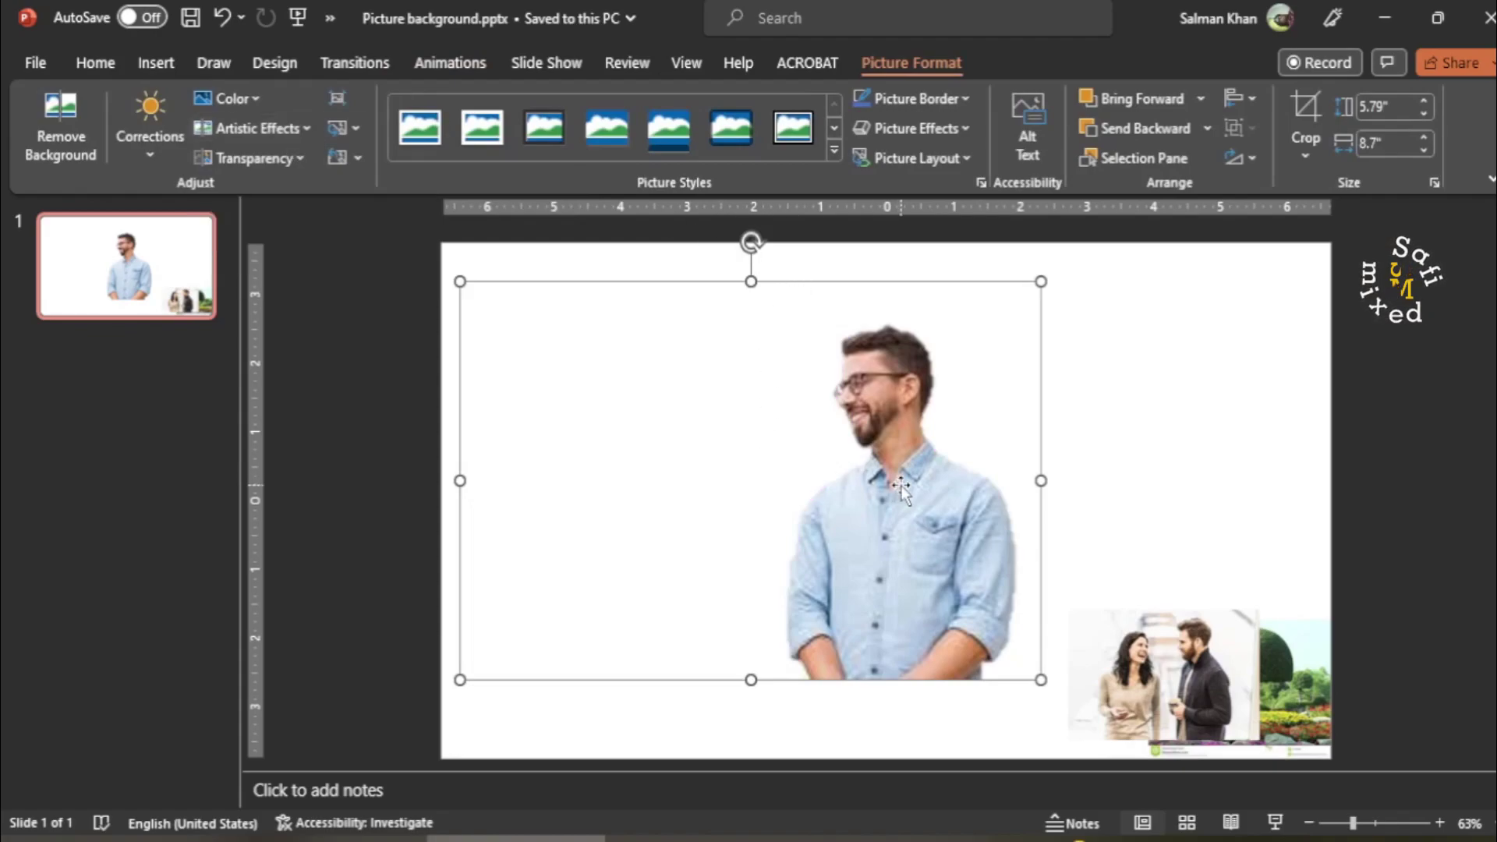
drag(902, 487, 935, 490)
click(1052, 278)
Shrink the man's cut-out to 4.75" by 7.13" and move it to the top-right corner.
click(969, 382)
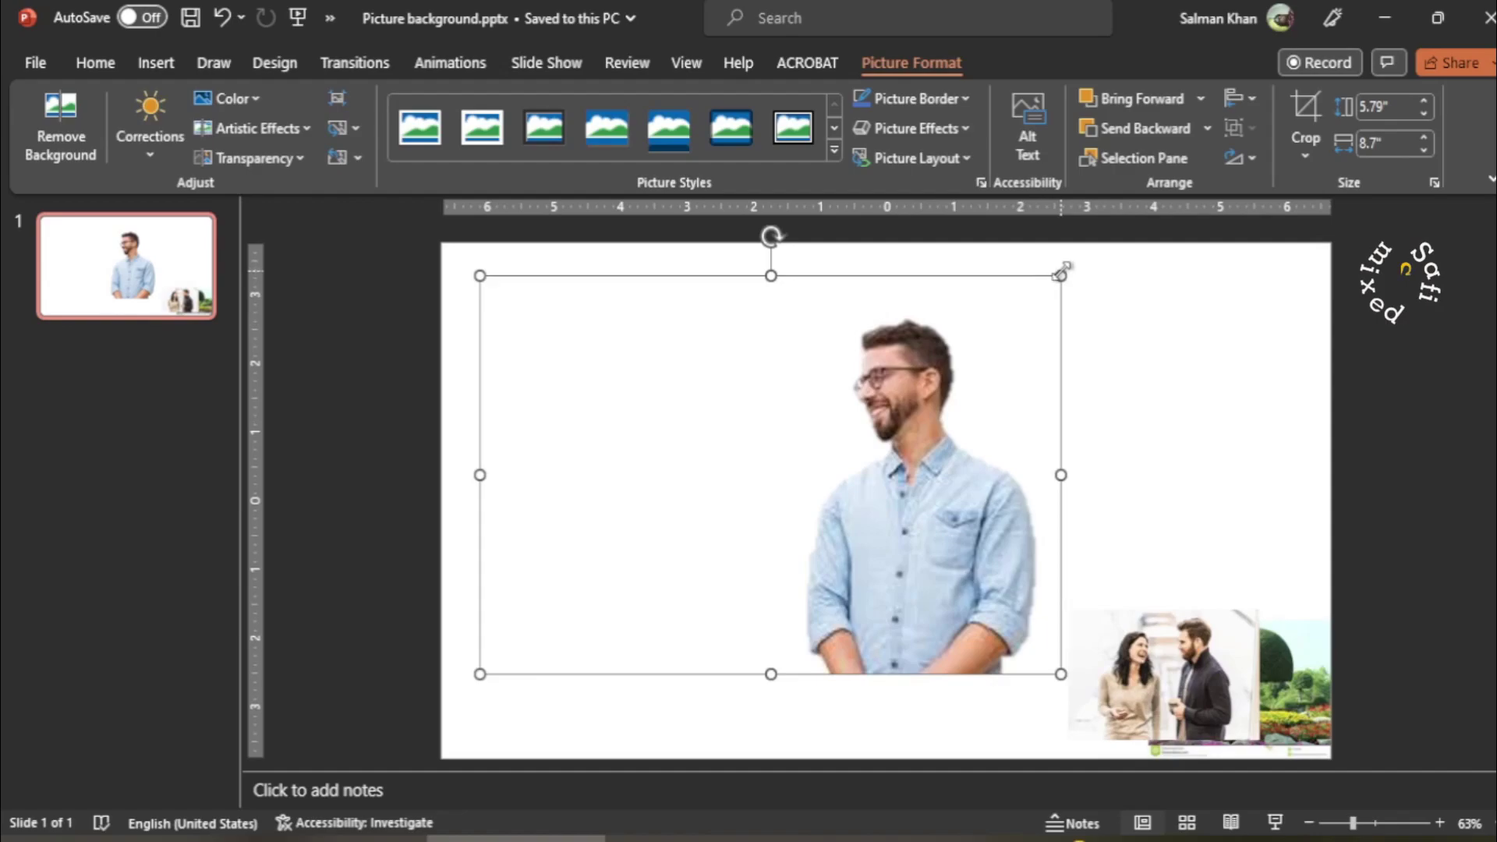
drag(1060, 275, 956, 434)
drag(867, 506, 1253, 370)
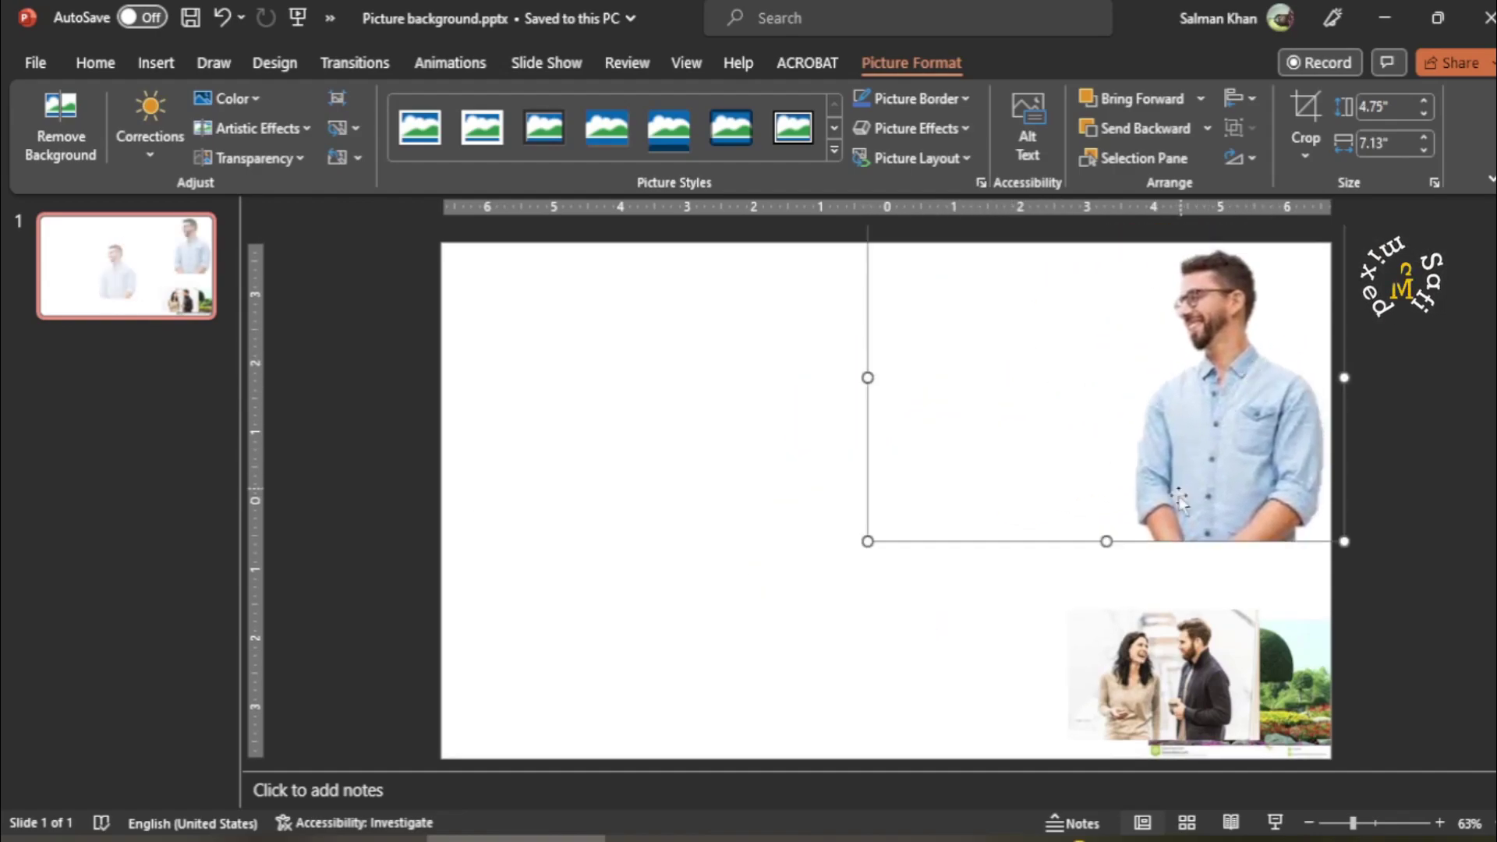
click(1163, 669)
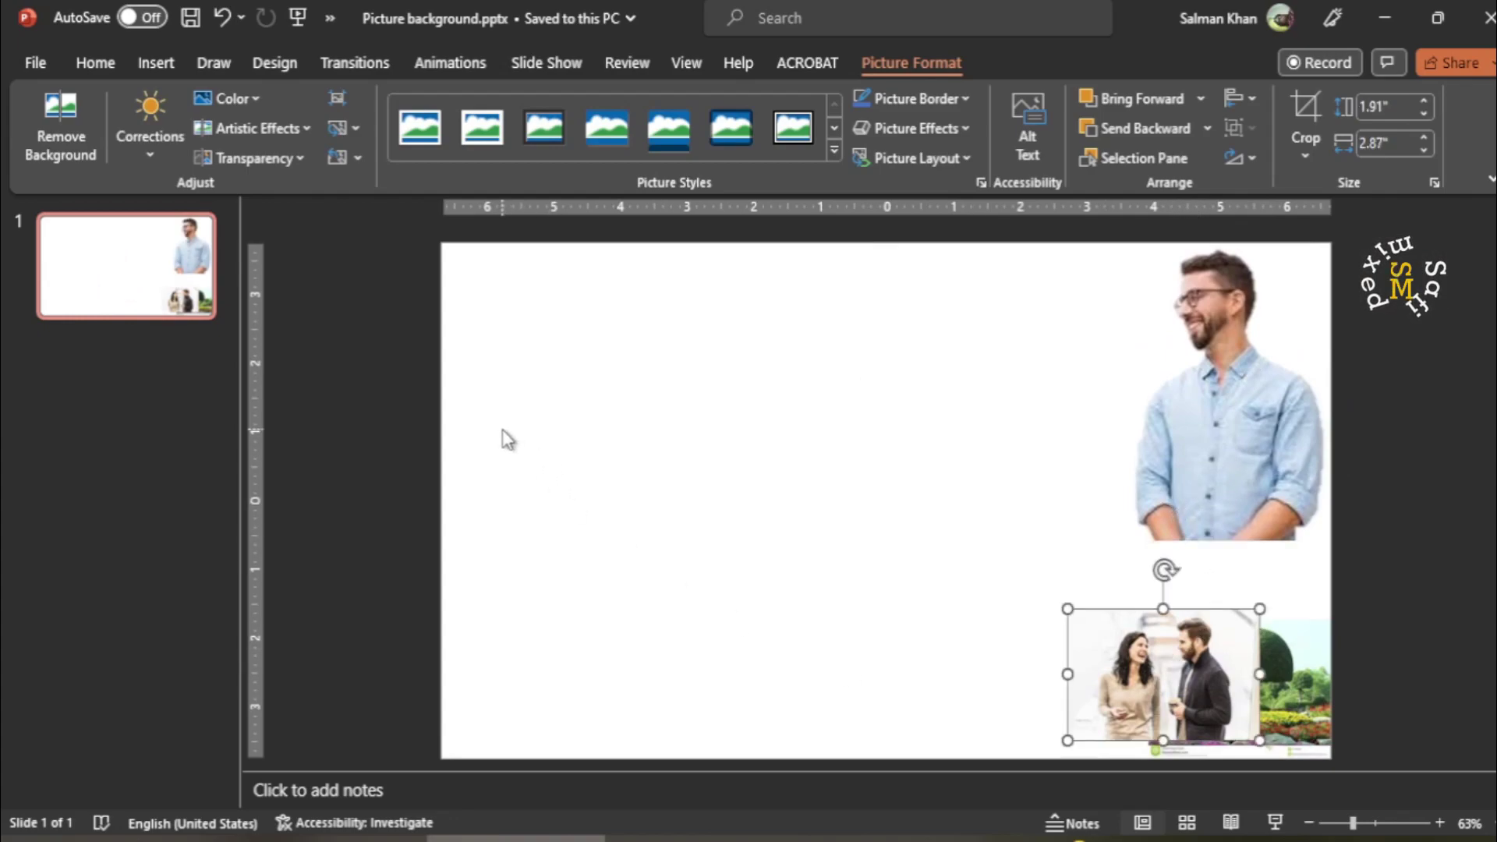
Move the second couple photo left, enlarge it to 5.71" by 8.58", and start Remove Background.
drag(1196, 667, 608, 355)
drag(671, 427, 1054, 584)
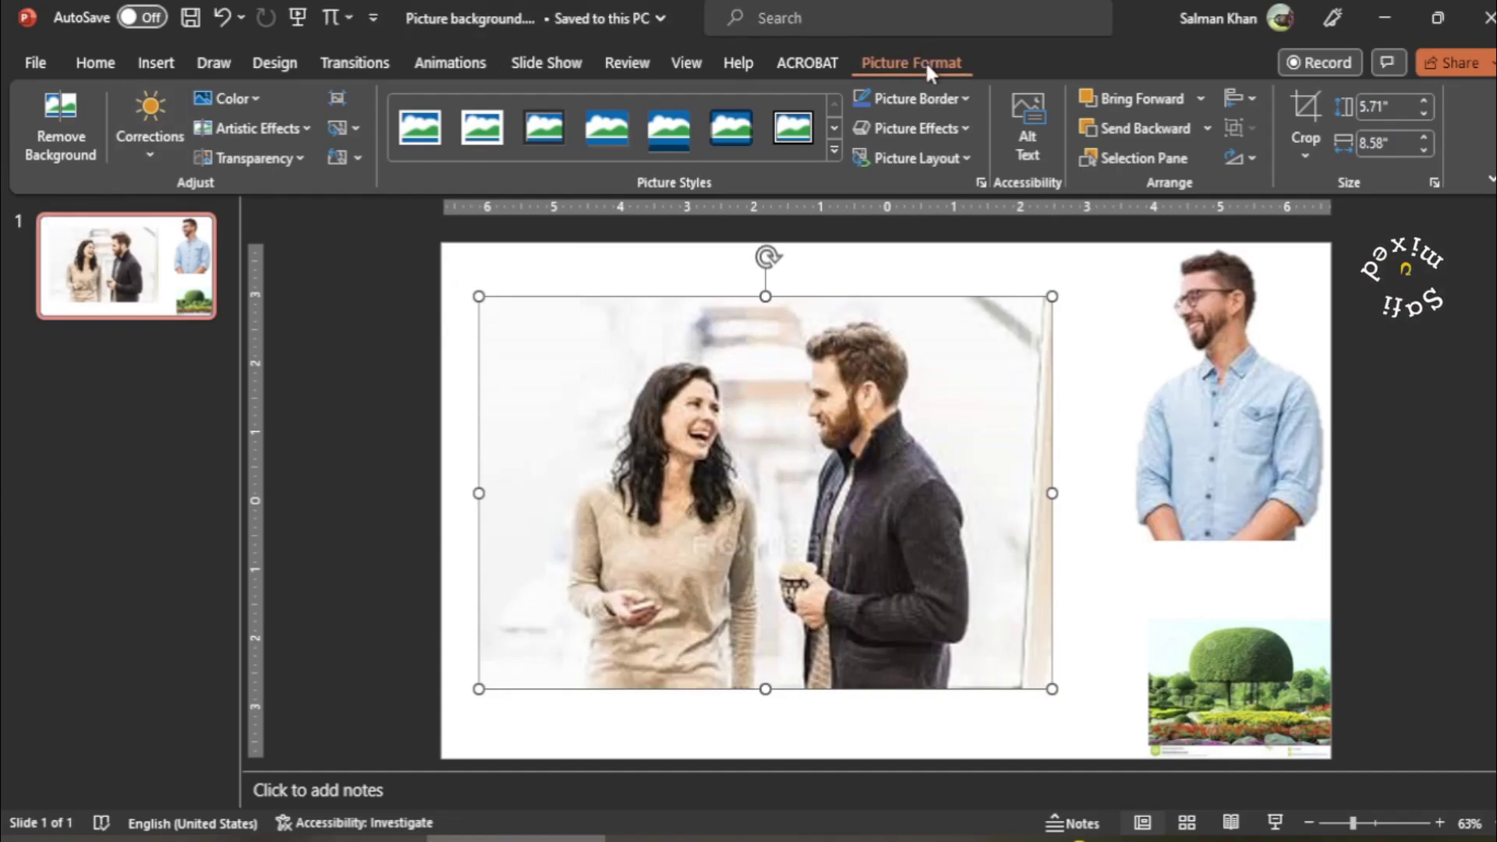
click(68, 102)
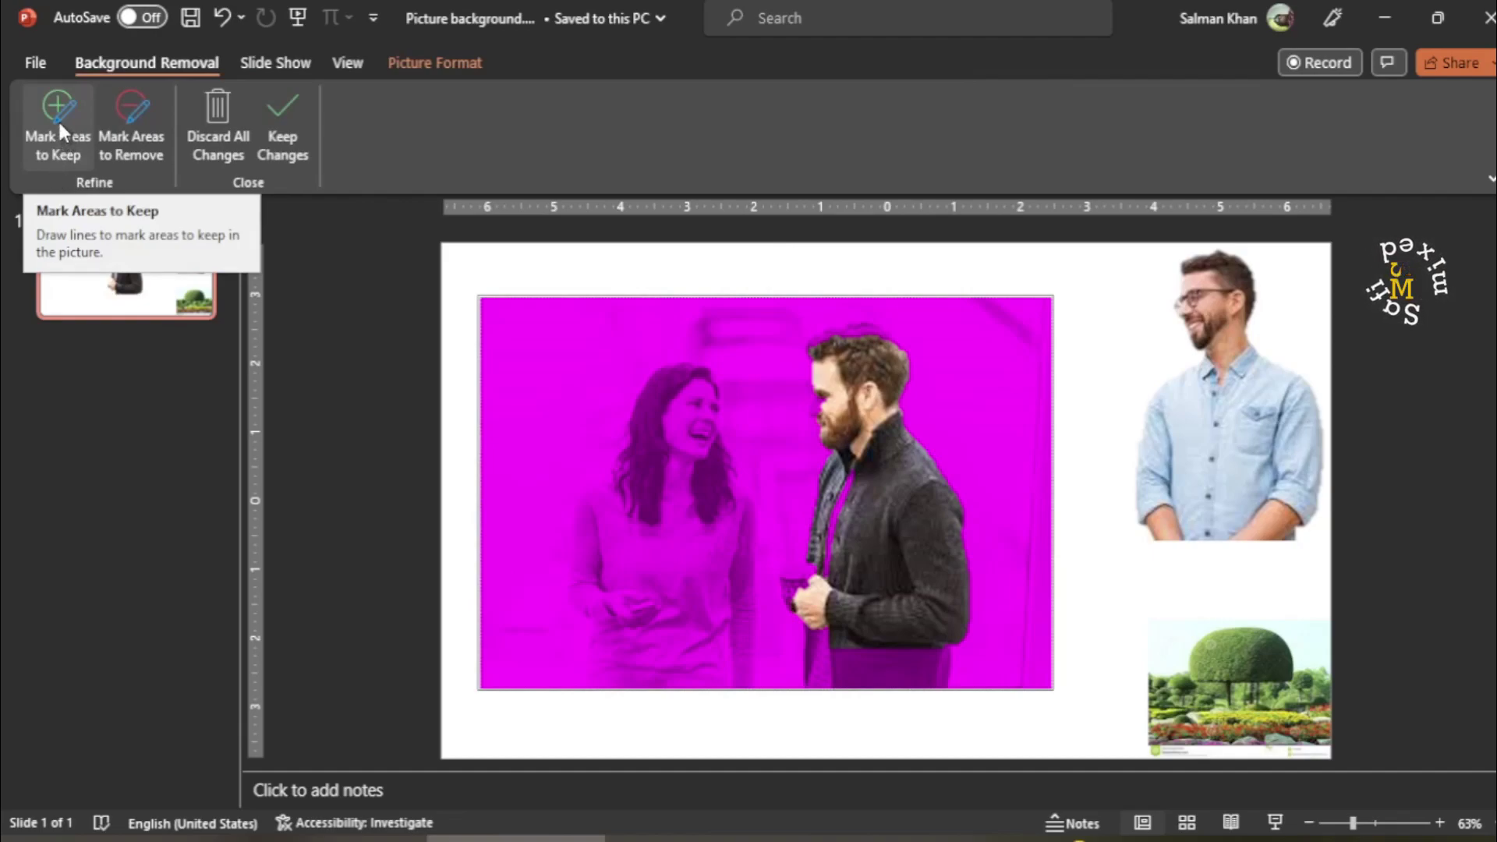
Mark the woman's hair, shoulder, left arm, sweater edges and skirt bottom as areas to keep.
click(58, 119)
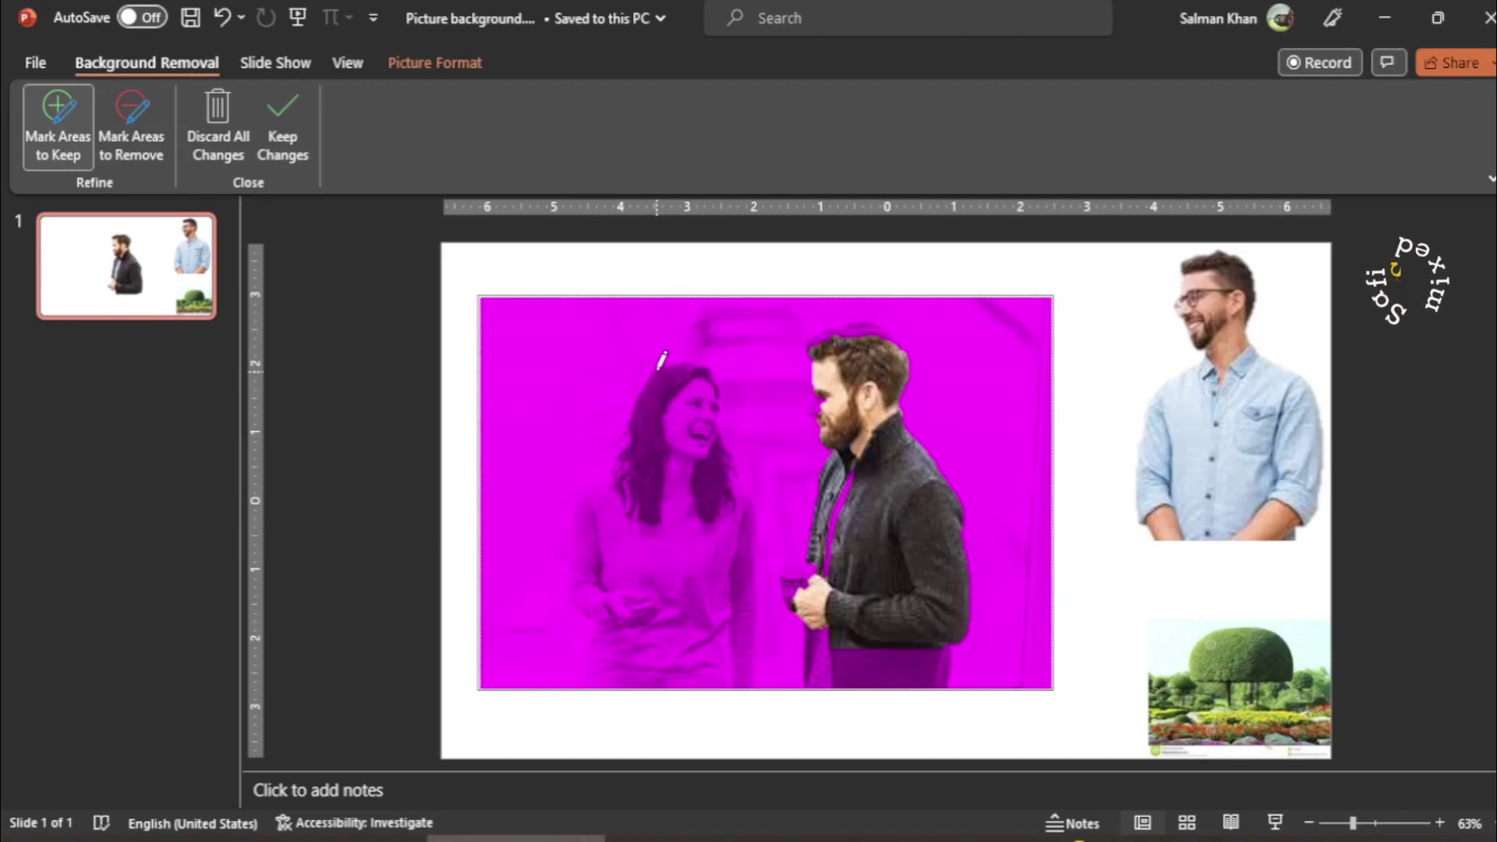
drag(659, 363, 607, 499)
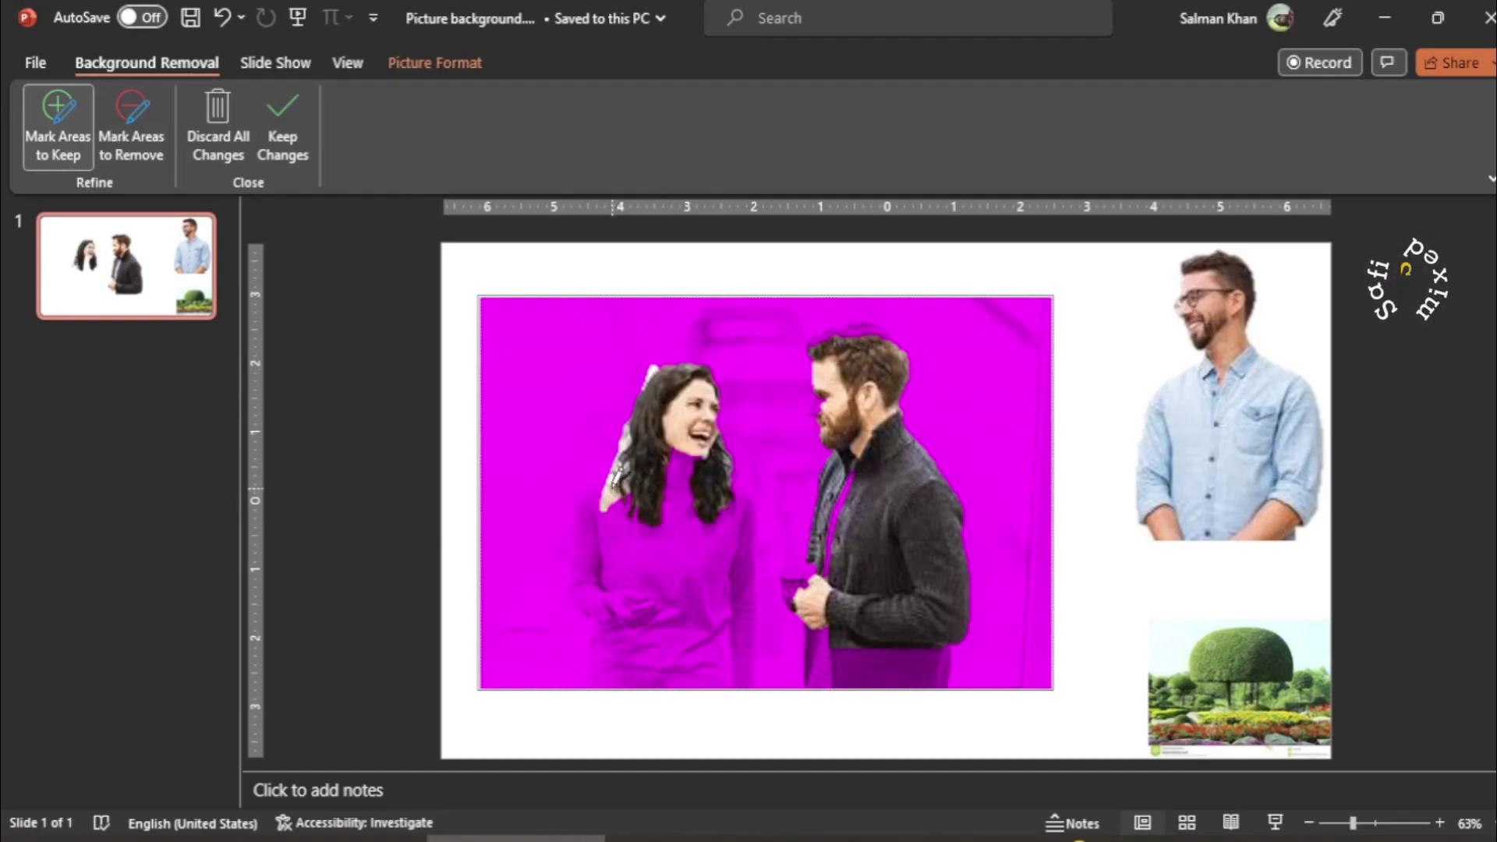
drag(612, 471, 592, 550)
drag(606, 597, 606, 598)
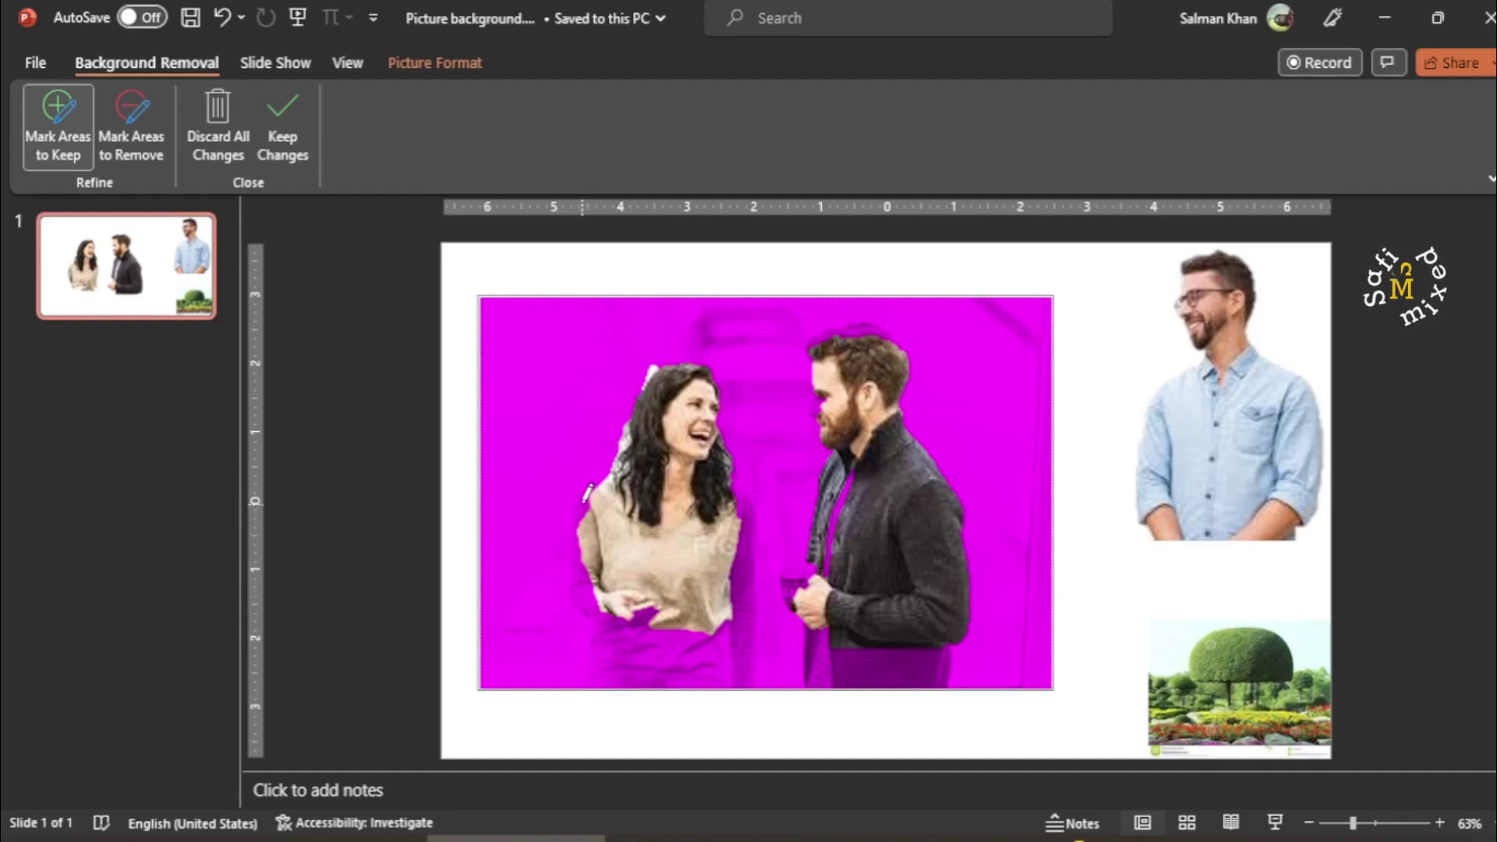
drag(581, 507, 584, 596)
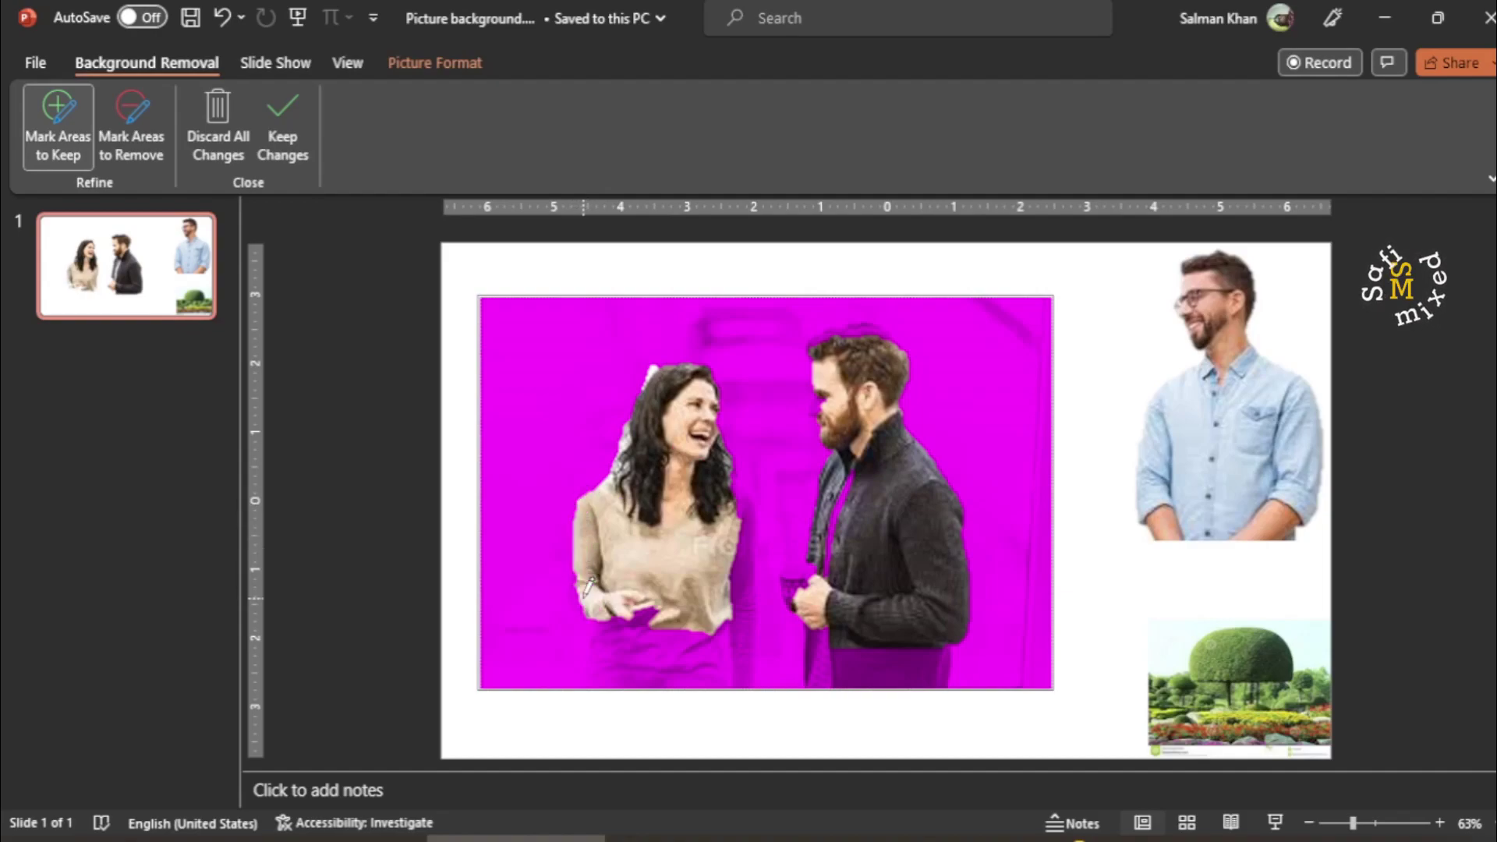
drag(749, 468, 761, 591)
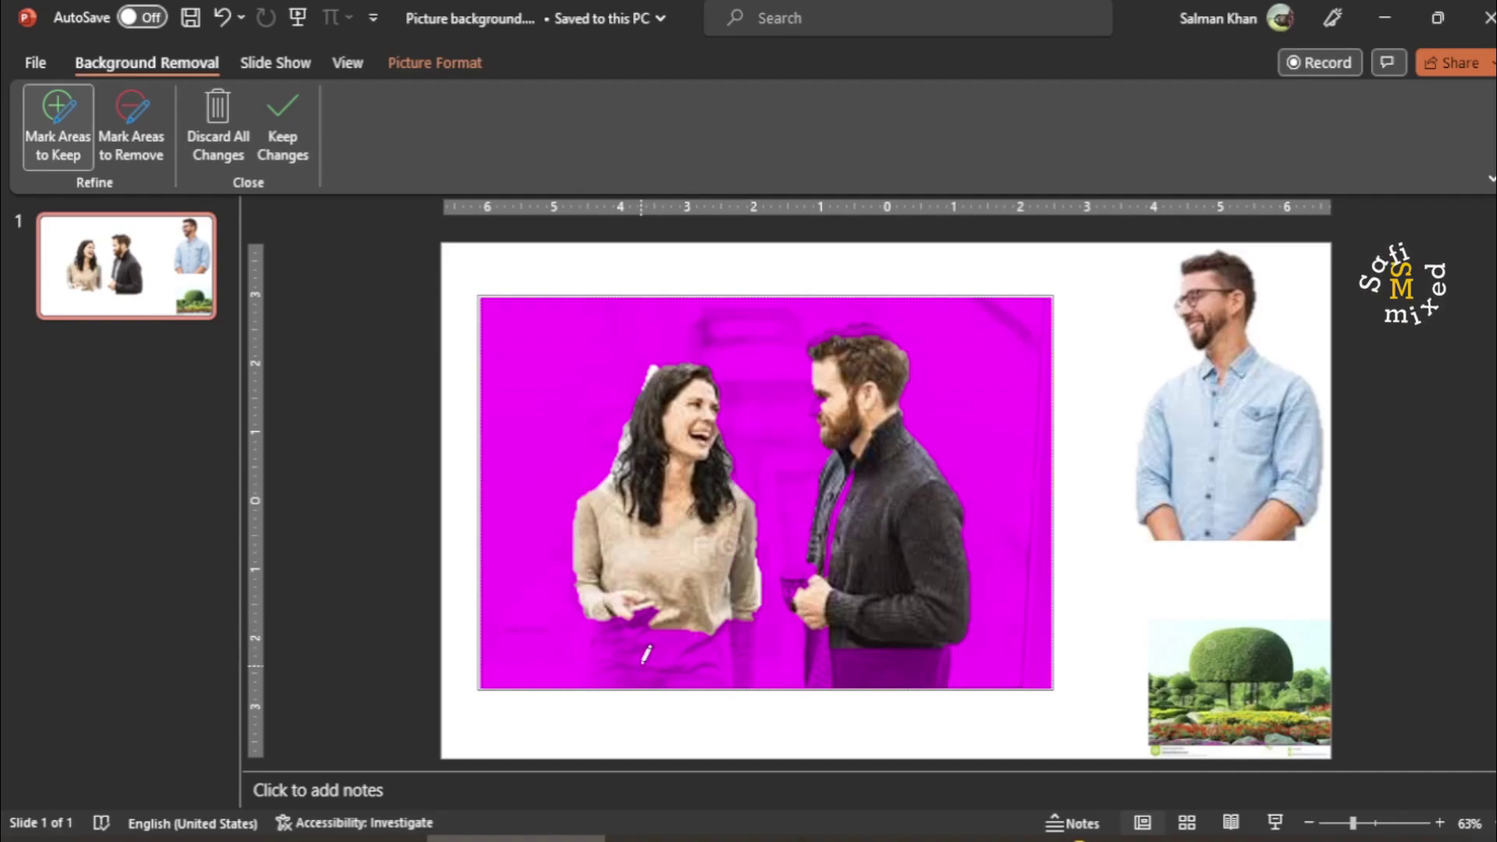
mouse_move(599, 672)
mouse_down()
mouse_move(706, 661)
mouse_move(724, 675)
mouse_up()
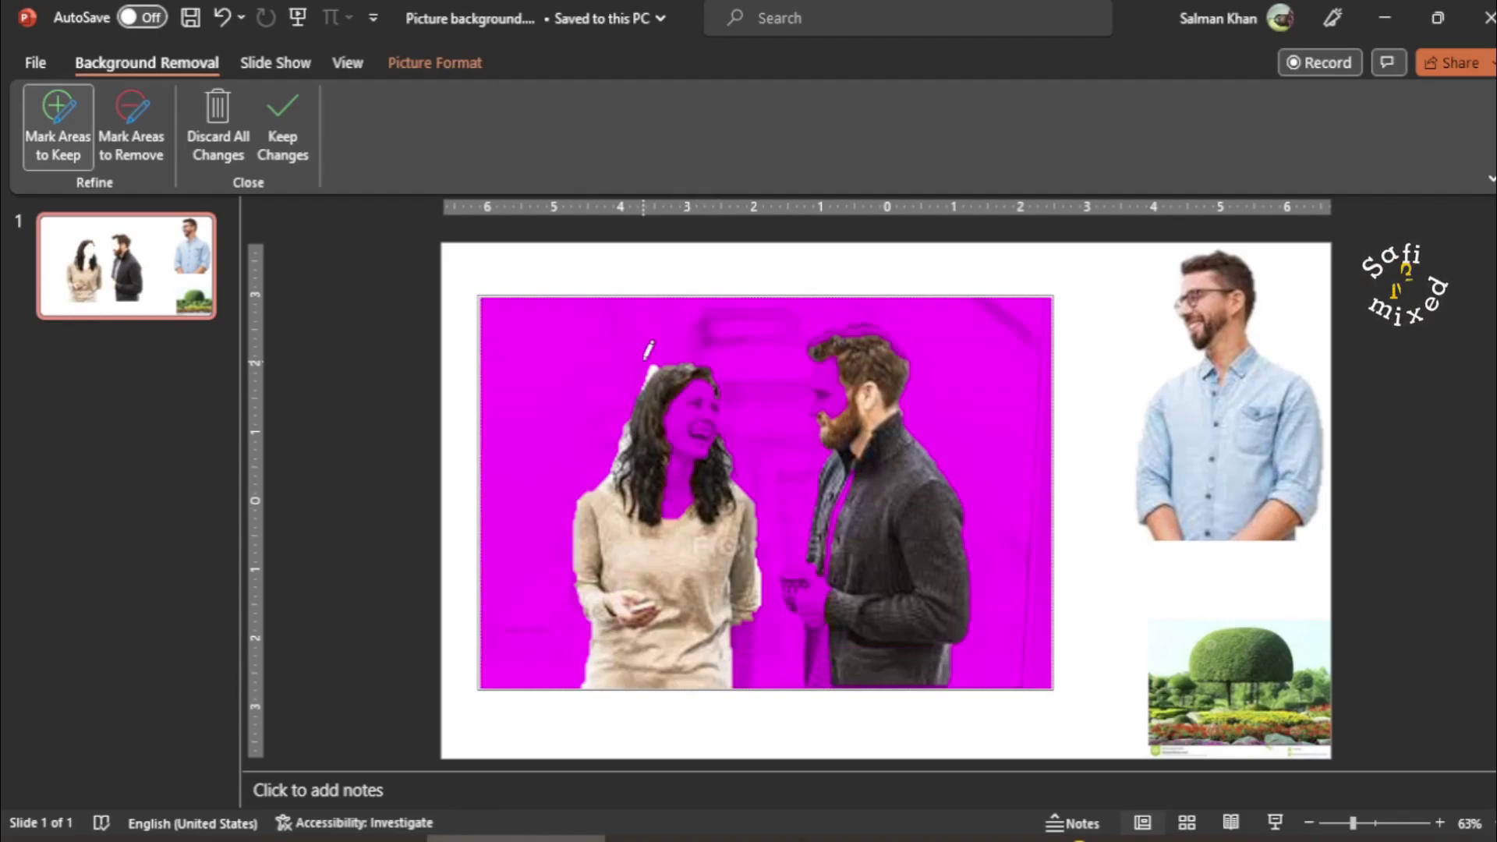
Mark the bearded man and the background along the woman's hair for removal.
click(143, 133)
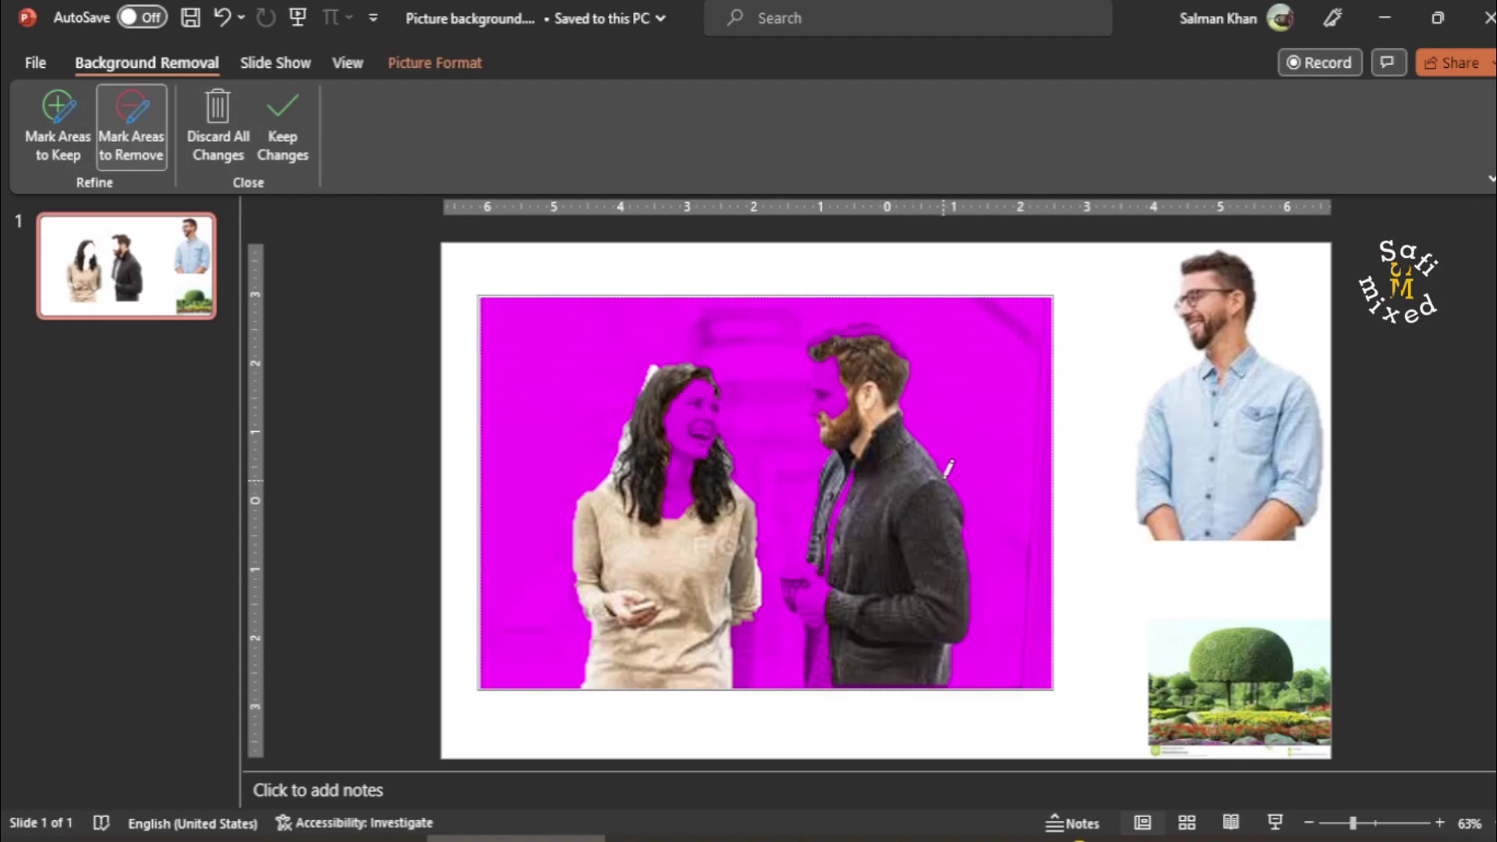
drag(872, 349, 897, 593)
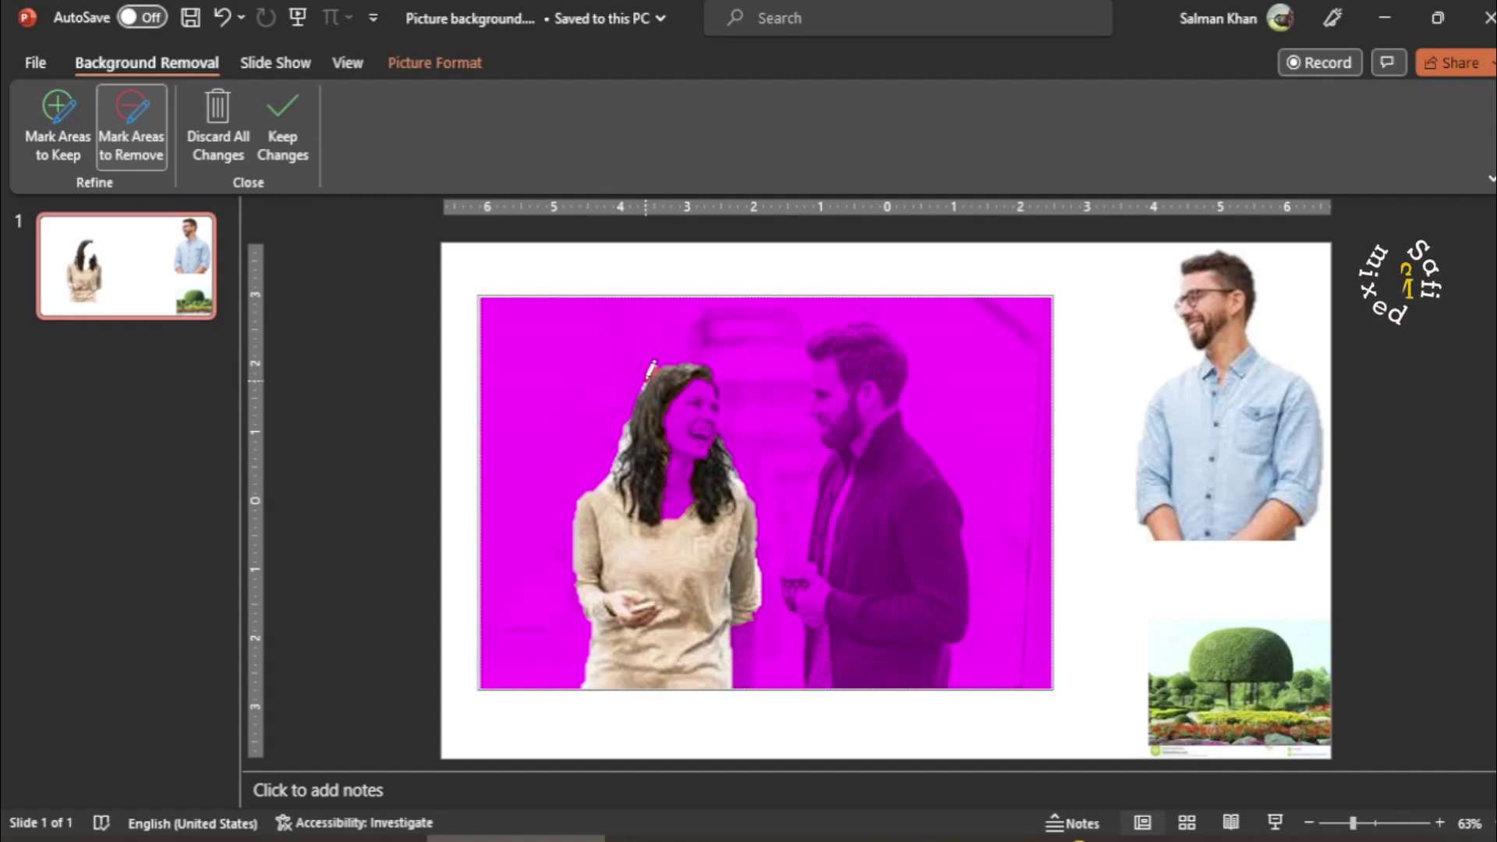
drag(648, 373, 706, 367)
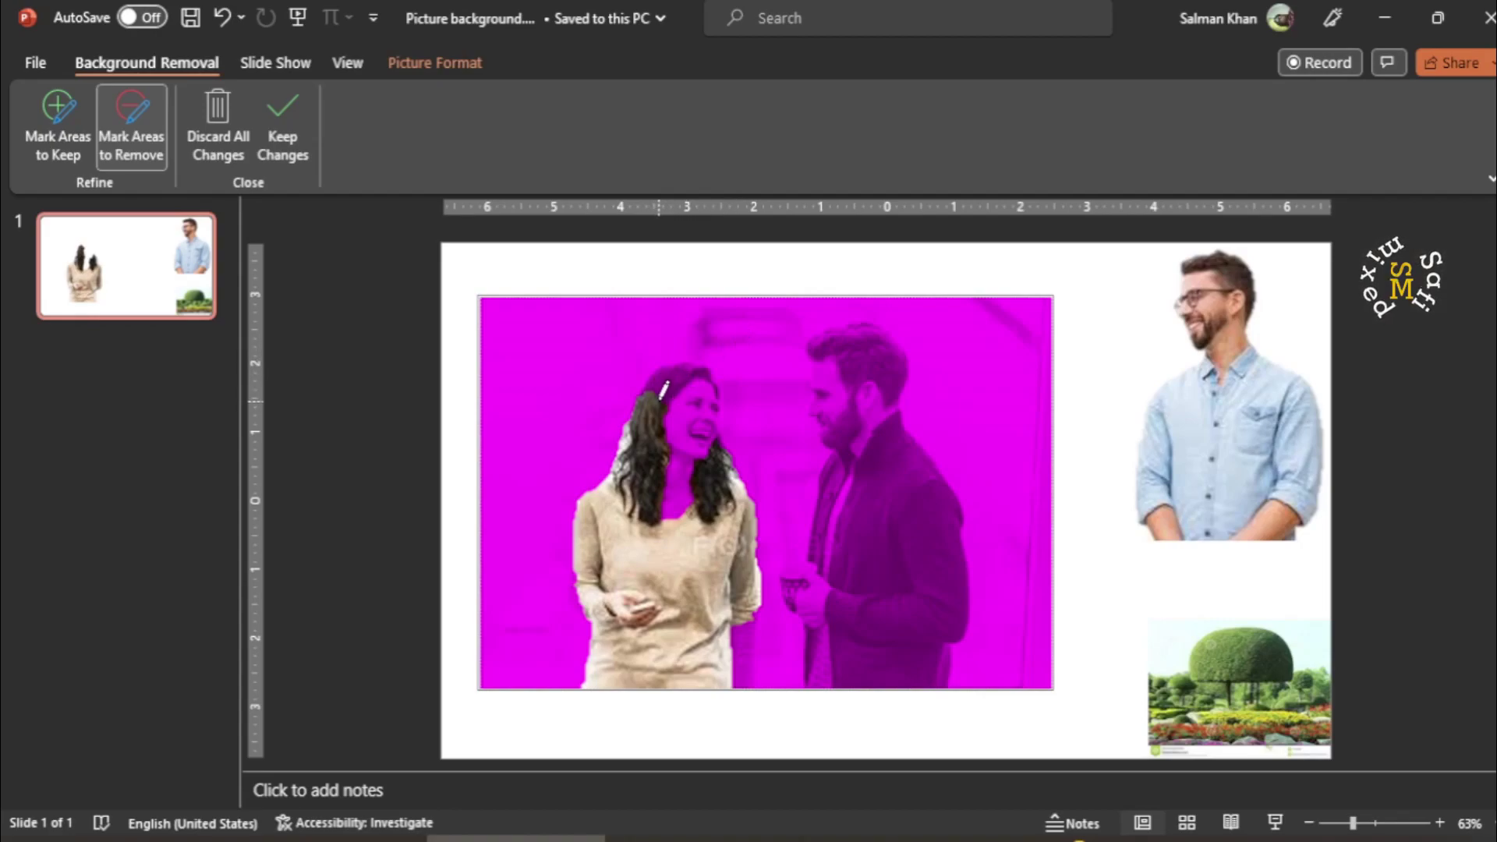
drag(665, 382, 675, 493)
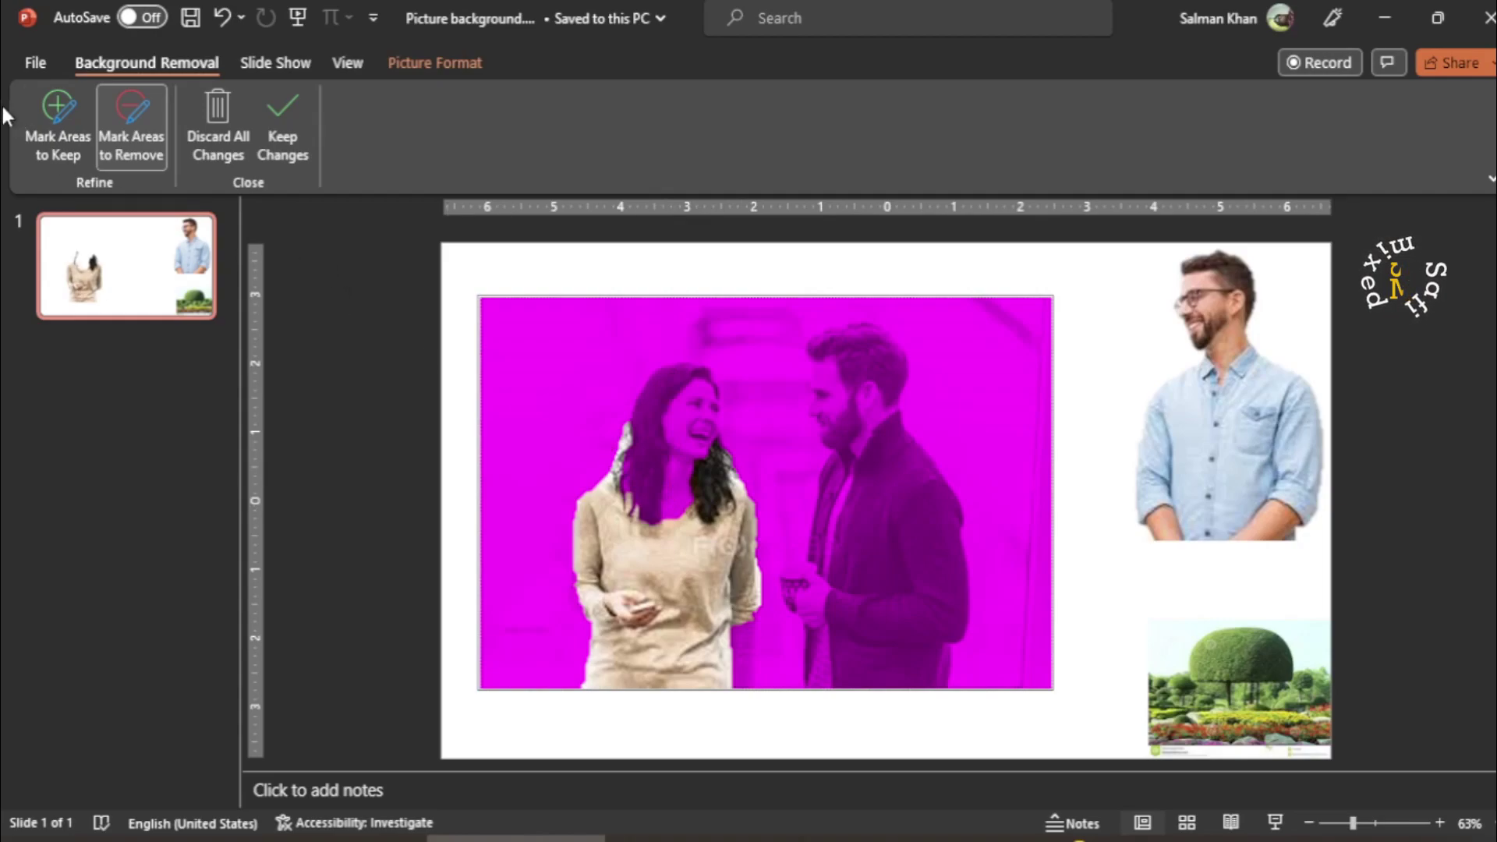
Keep the woman's face, hair, collar and right side, then apply the background removal.
click(48, 106)
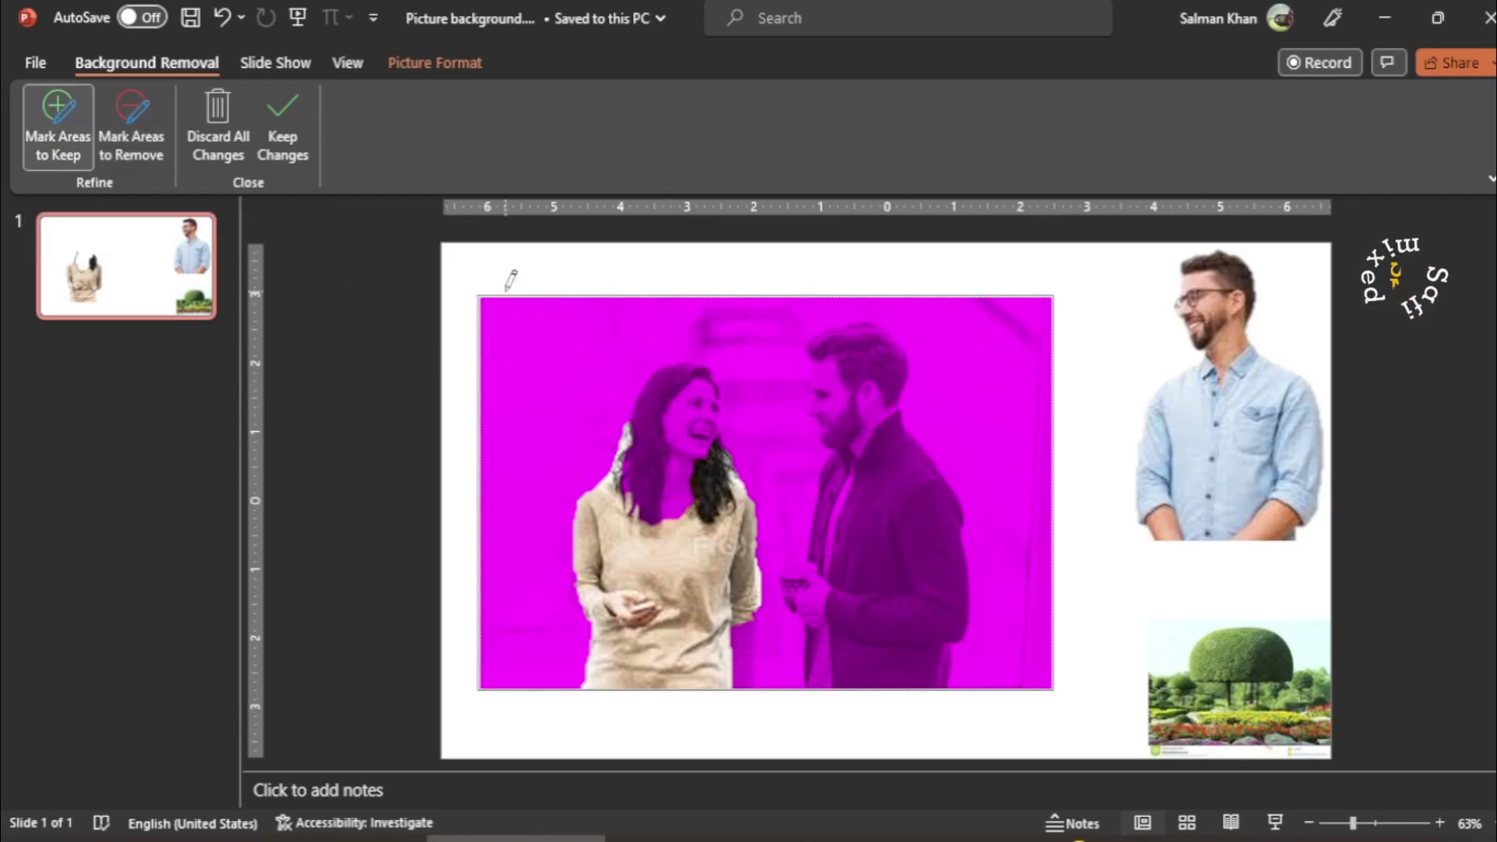
mouse_move(675, 368)
mouse_down()
mouse_move(696, 427)
mouse_move(686, 485)
mouse_up()
mouse_move(646, 402)
mouse_down()
mouse_move(646, 447)
mouse_move(713, 427)
mouse_up()
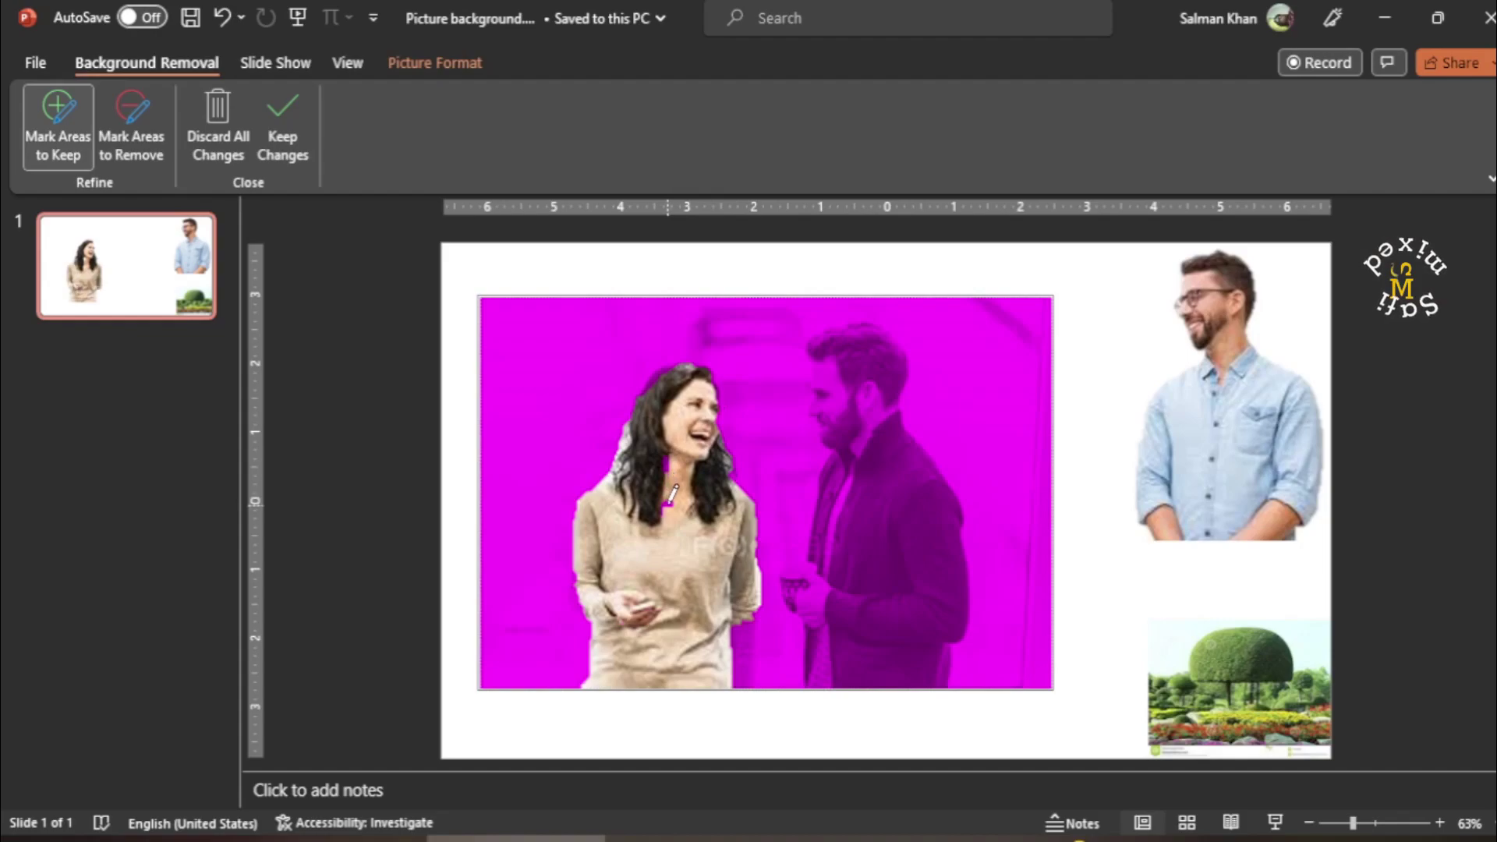
drag(664, 504, 664, 503)
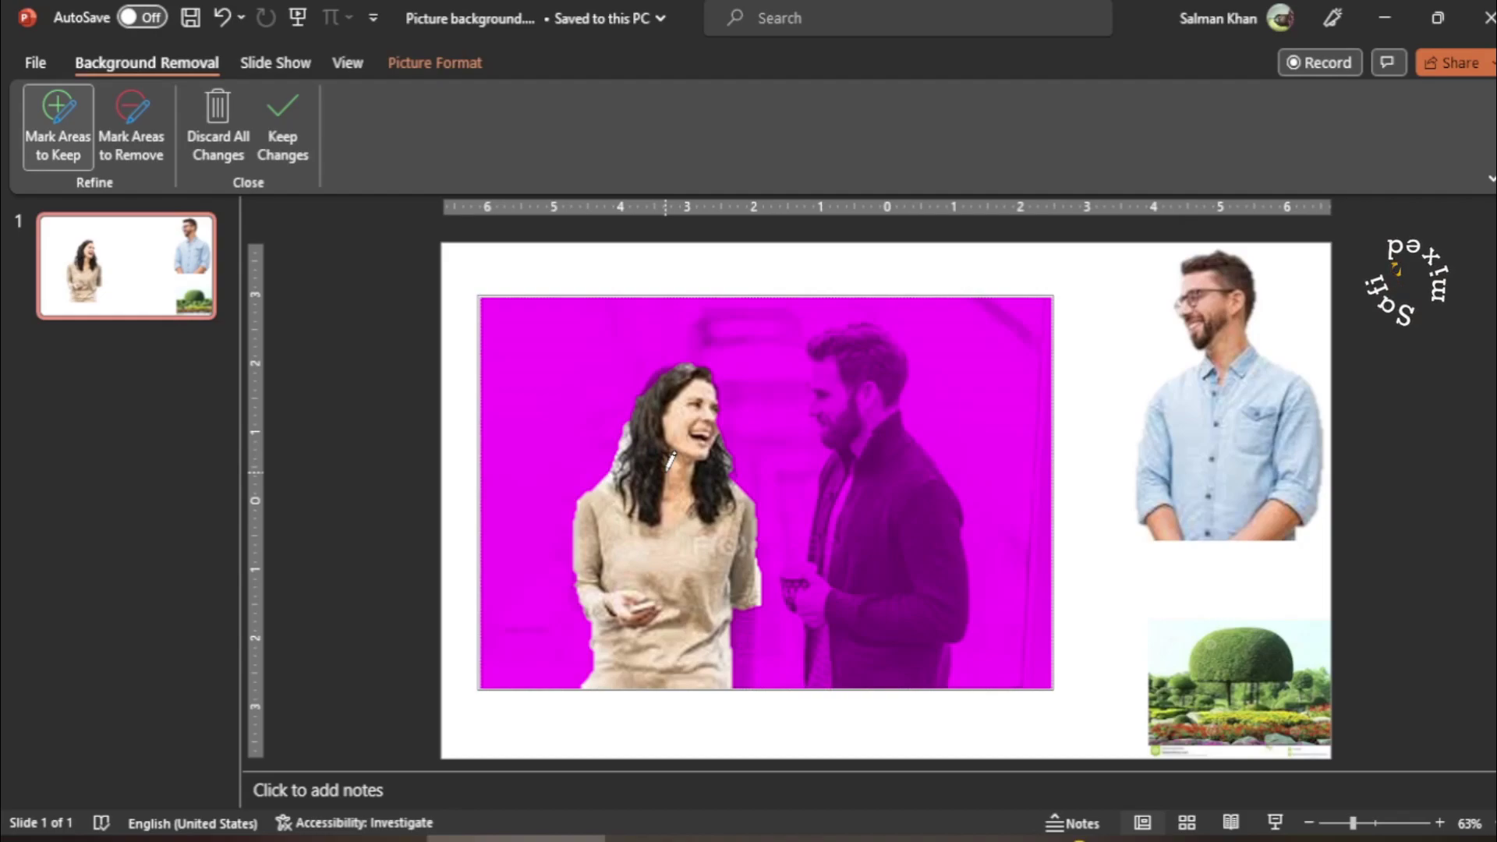
drag(760, 596, 754, 665)
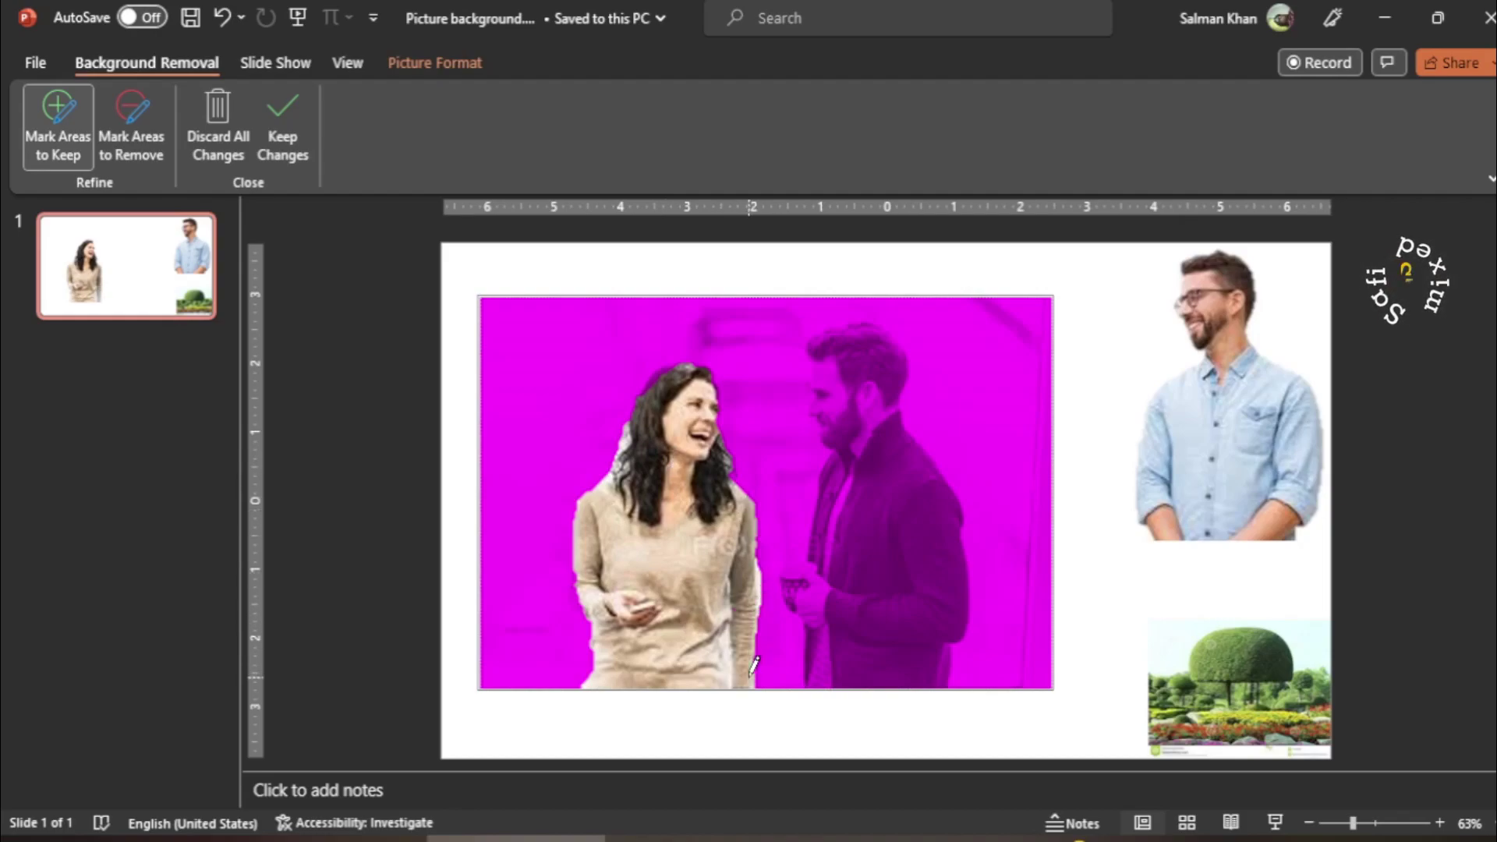
click(285, 140)
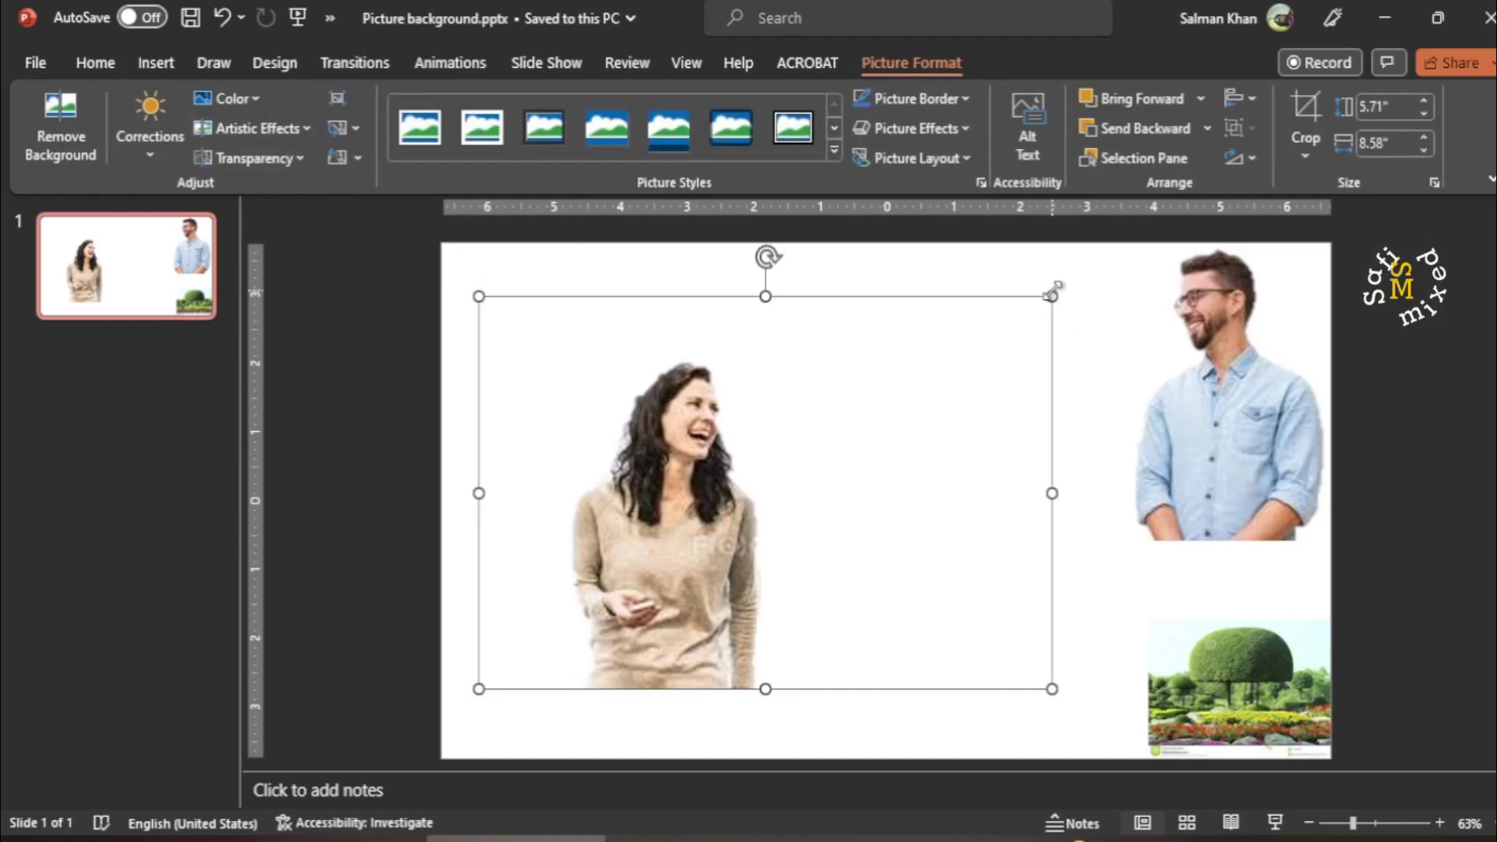
Shrink the woman to 2.47" by 3.72", enlarge the garden to about 8.85" wide, and place both cut-outs on it.
drag(1052, 296, 727, 587)
drag(1244, 705, 792, 470)
drag(878, 521, 1130, 707)
drag(975, 525, 1068, 417)
drag(928, 589, 749, 438)
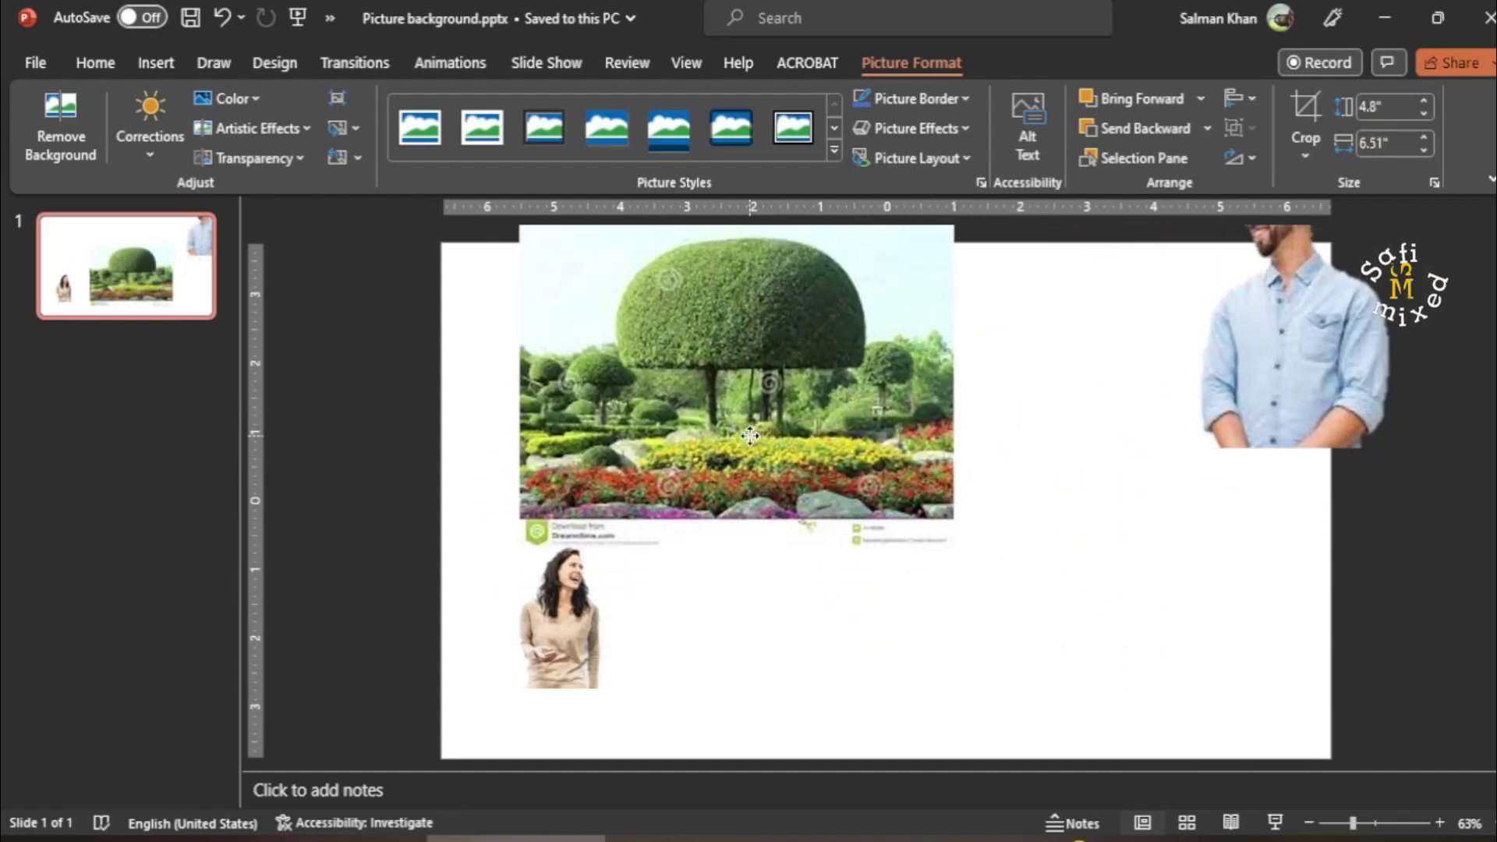
drag(955, 550, 1111, 669)
drag(554, 614, 637, 485)
Place the man picture on the garden and shrink him to about 2.54" by 3.81".
click(1266, 295)
drag(1265, 295, 789, 404)
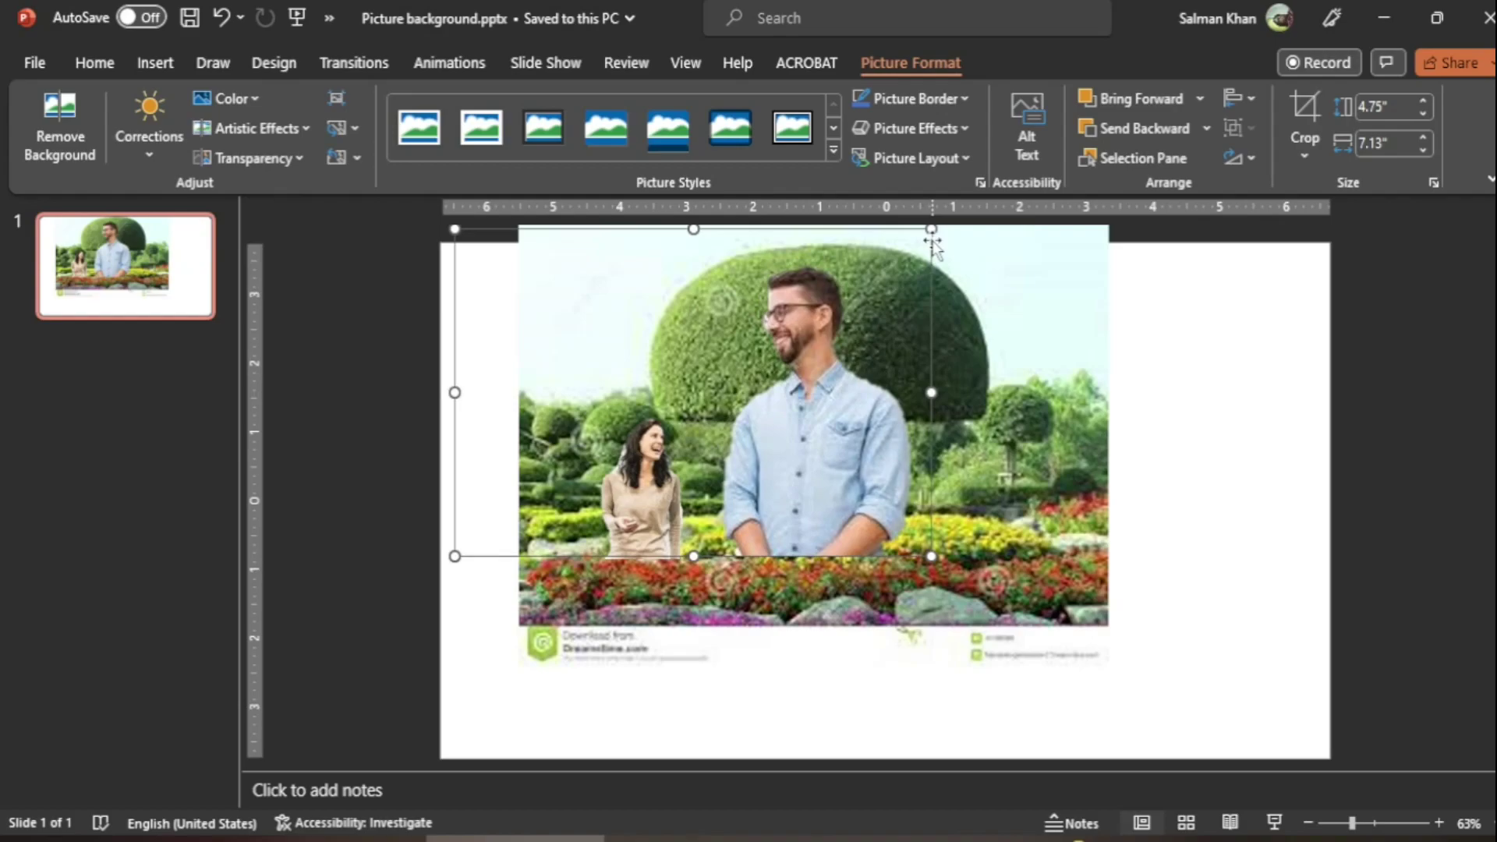
drag(454, 228, 676, 389)
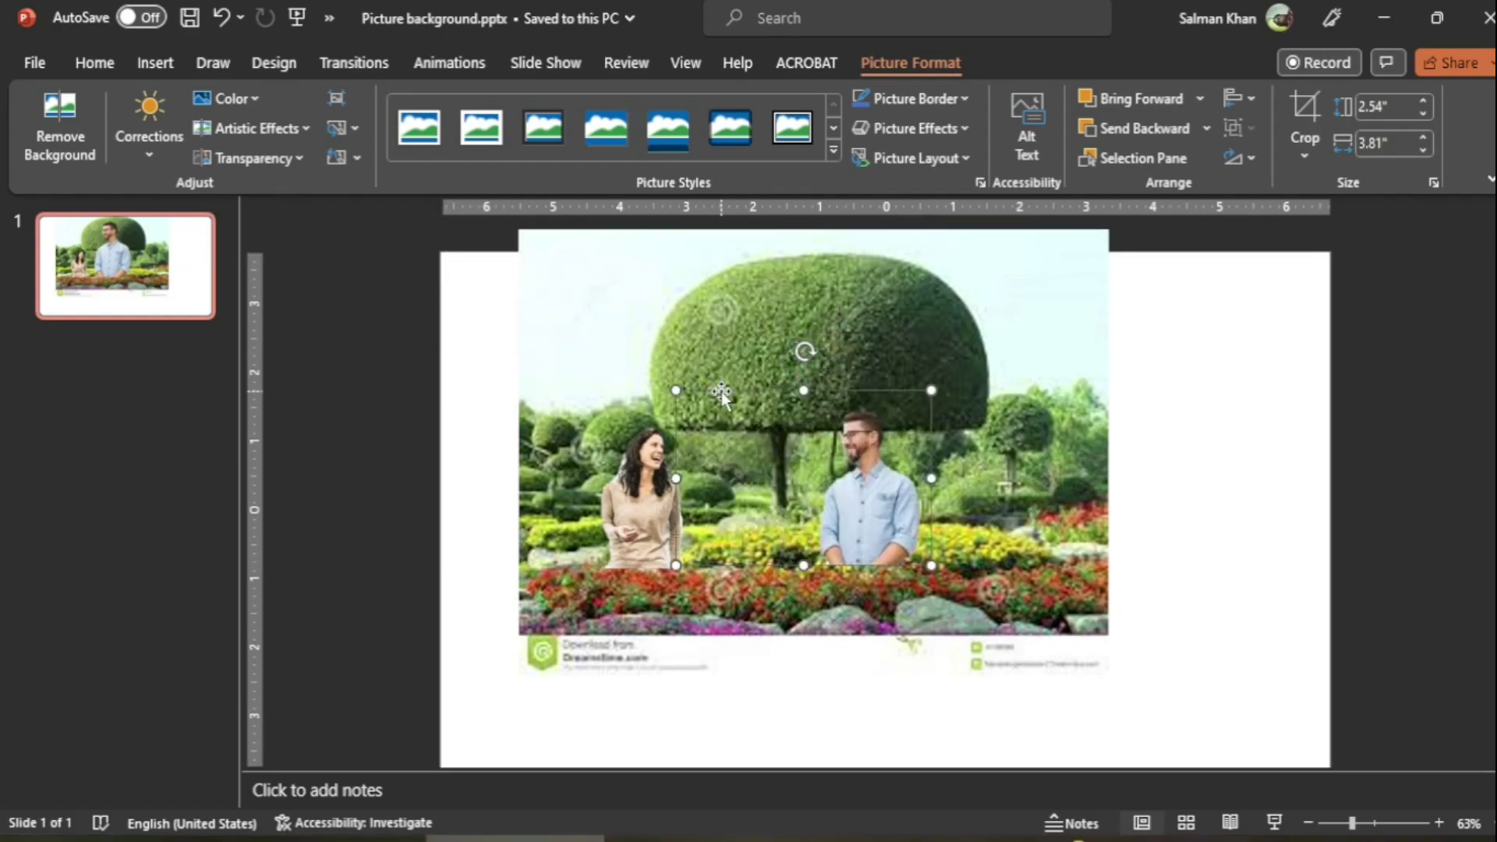
drag(908, 516, 839, 509)
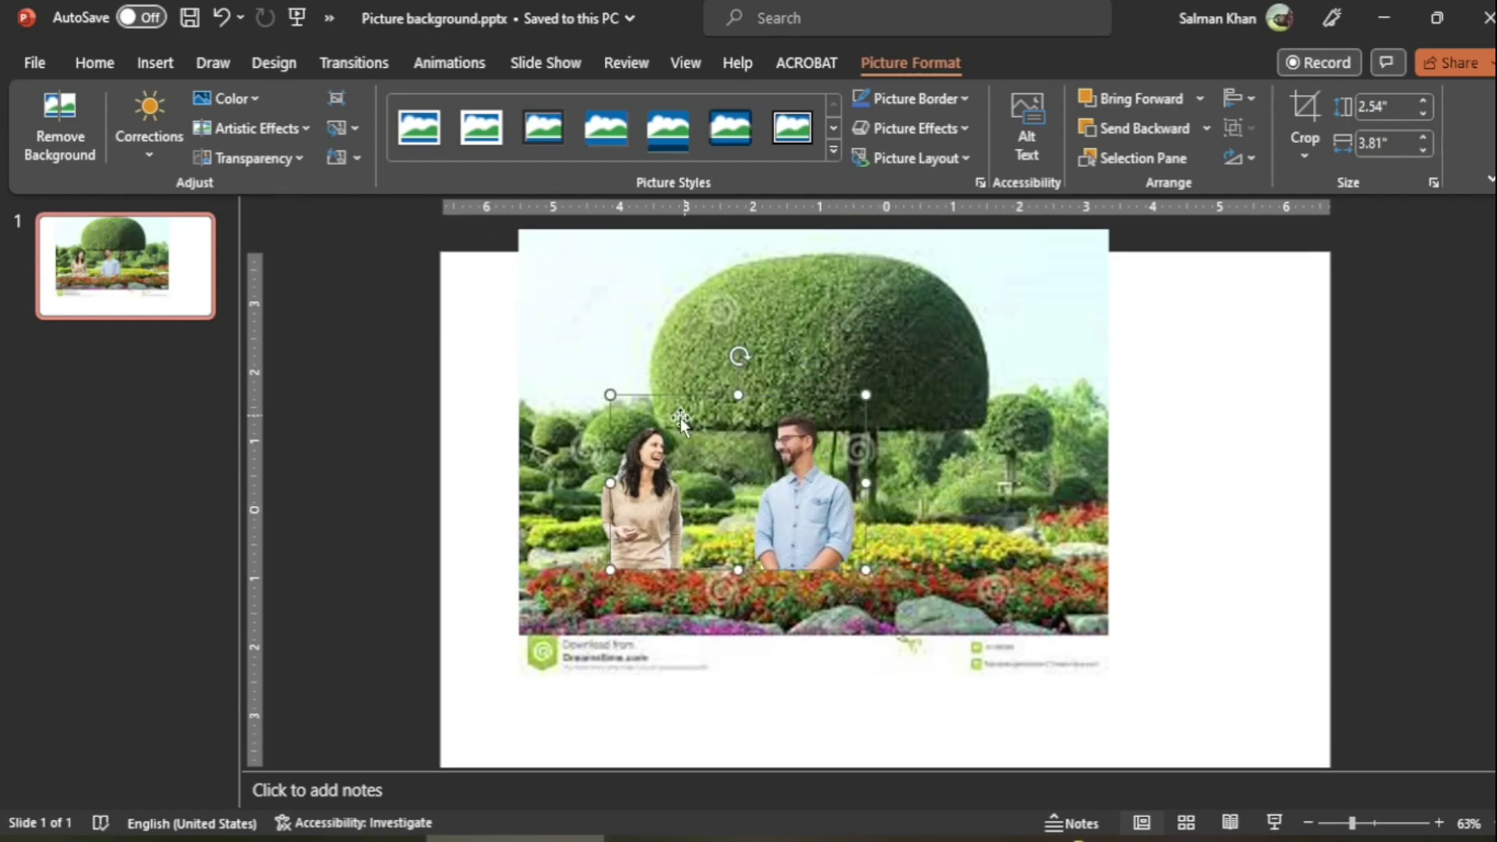
drag(653, 472, 677, 476)
drag(831, 507, 854, 501)
Adjust the woman's placement, then enlarge the man to 2.85" by 4.29" and shift him left.
click(616, 527)
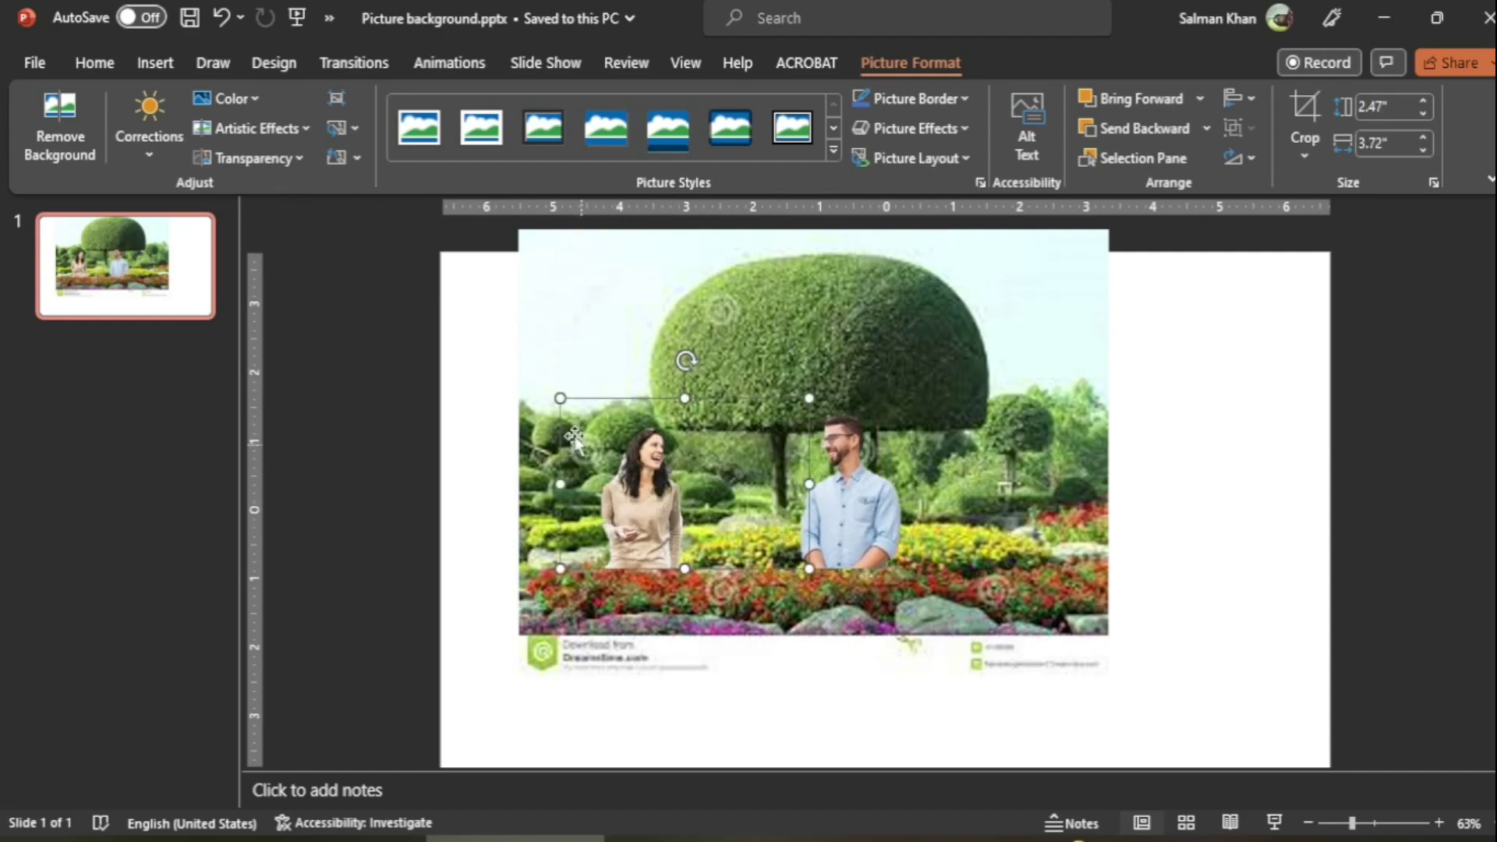
drag(554, 395, 531, 377)
click(867, 519)
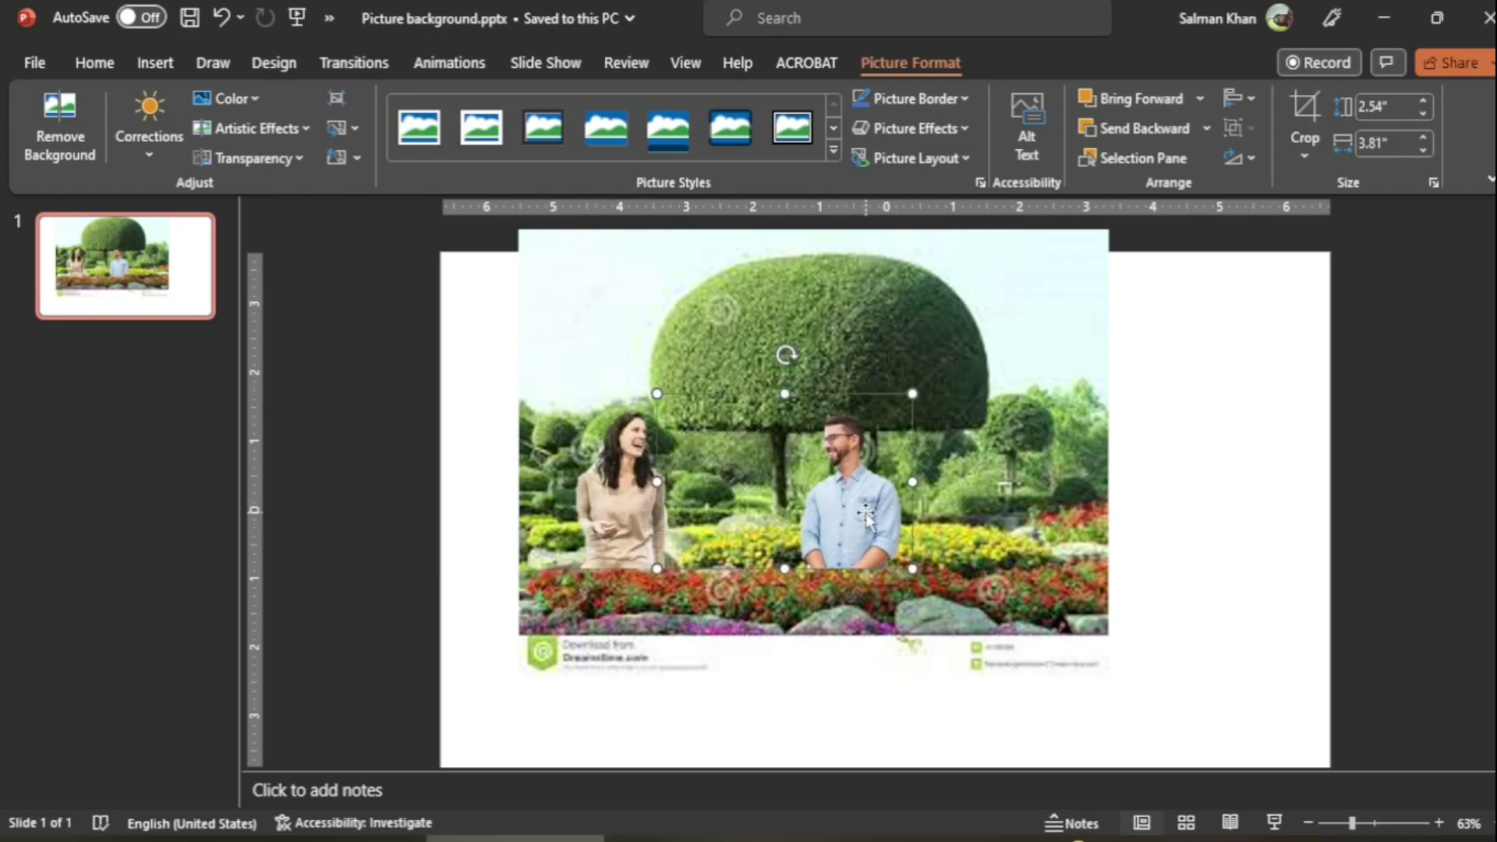
drag(912, 393, 929, 372)
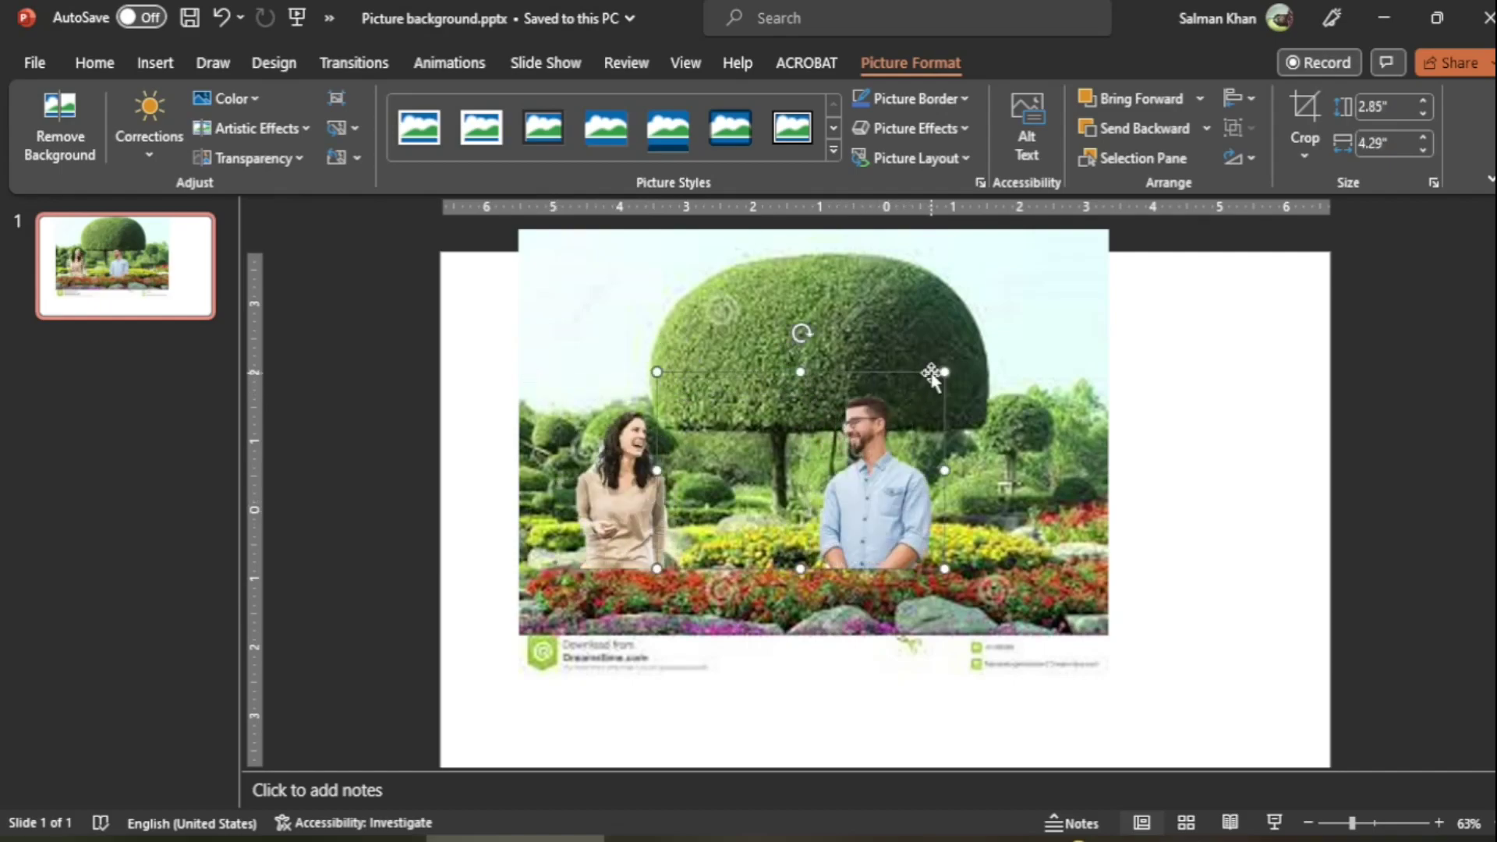
drag(882, 474, 856, 479)
Move the garden picture down slightly, then lower the man and woman to match.
drag(1080, 607, 1091, 652)
drag(640, 485, 659, 540)
drag(606, 465, 614, 534)
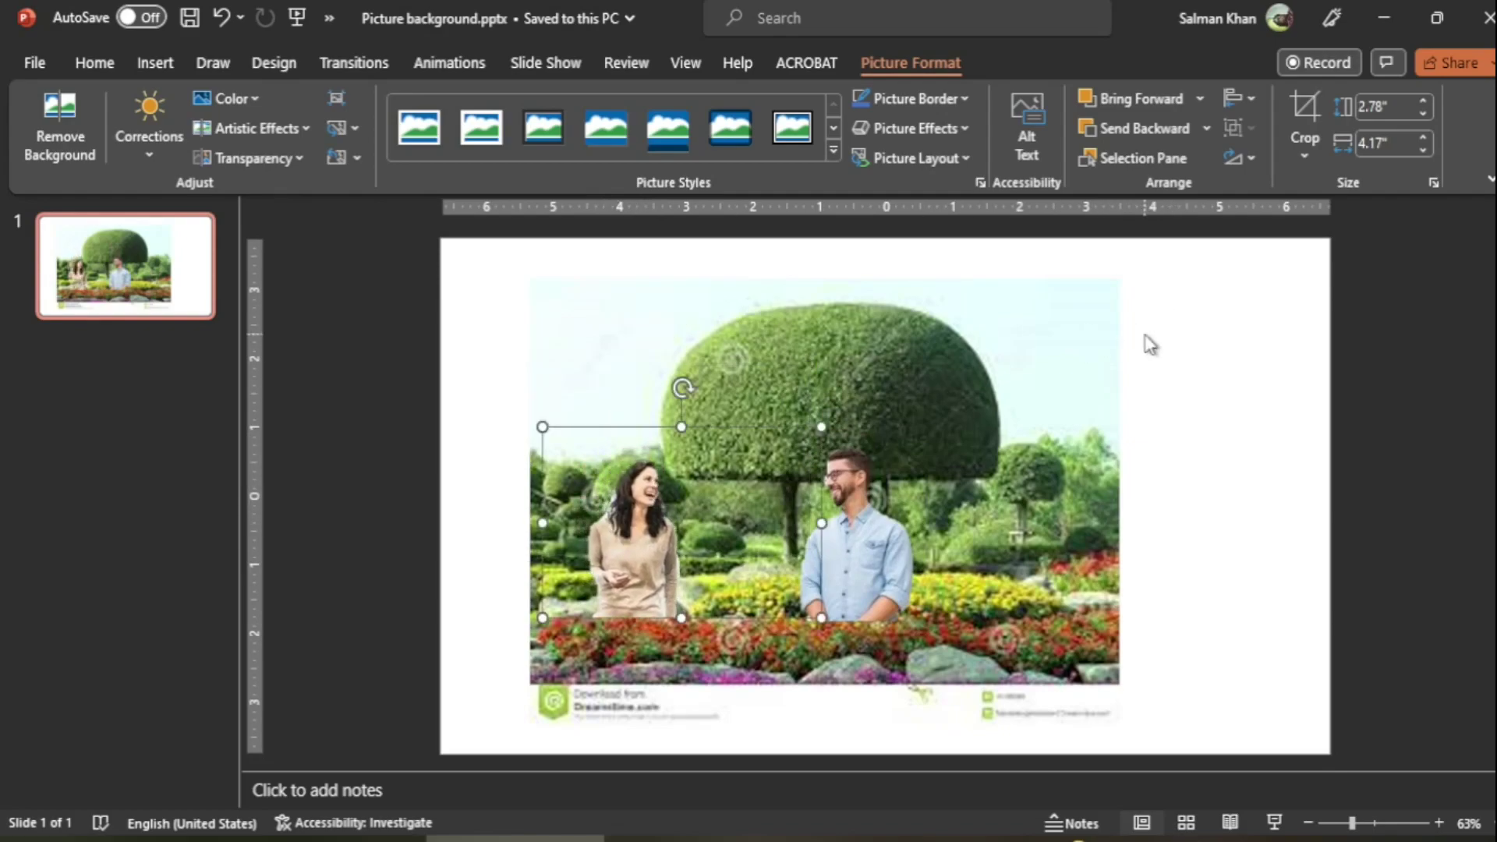
Group the garden, woman and man pictures with Ctrl+A and Ctrl+G, then move the group up and right.
key(ctrl+a)
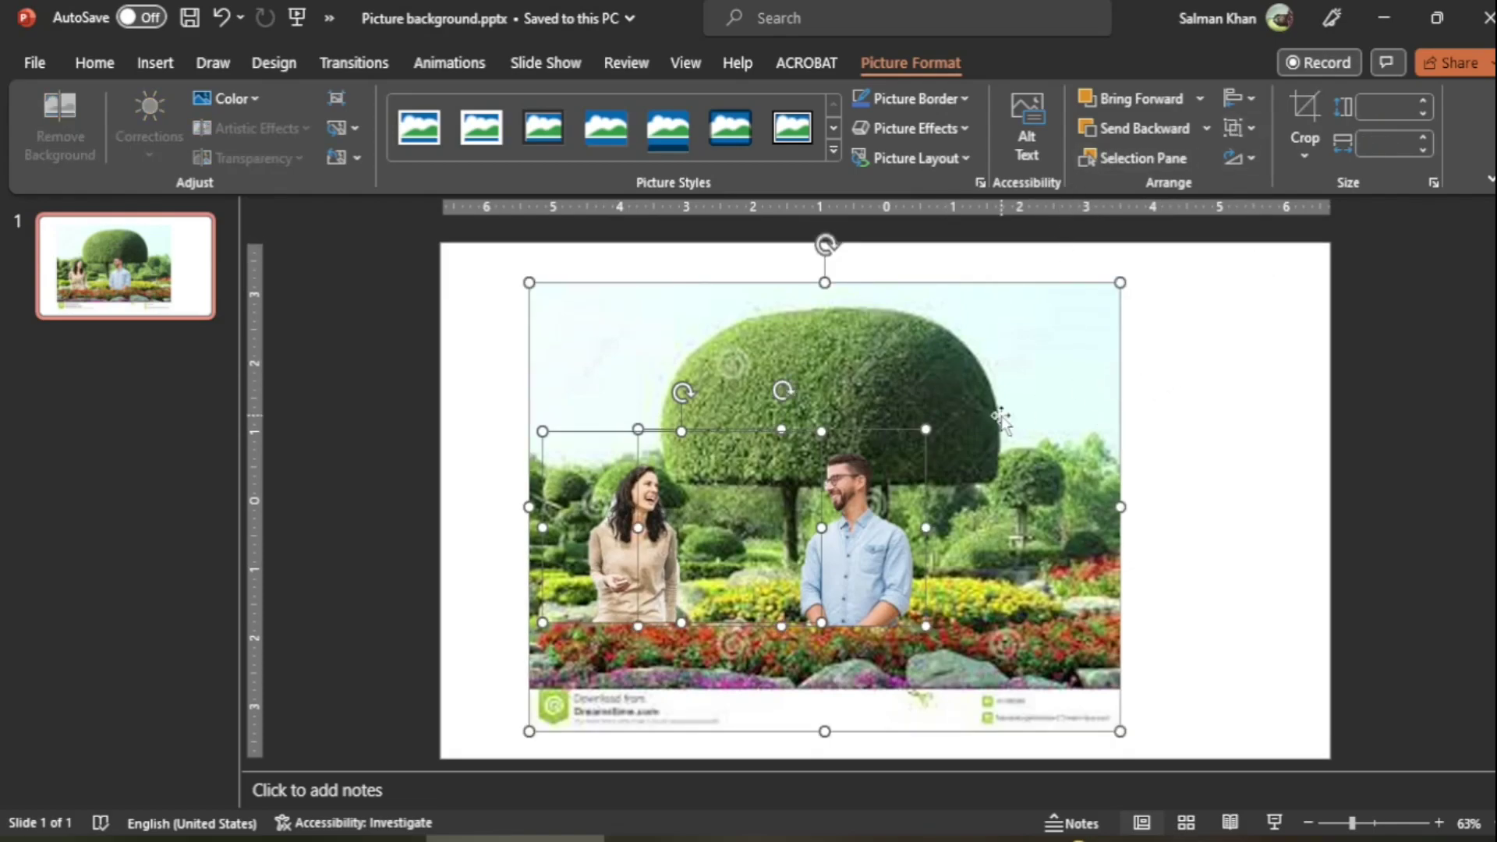
key(ctrl+g)
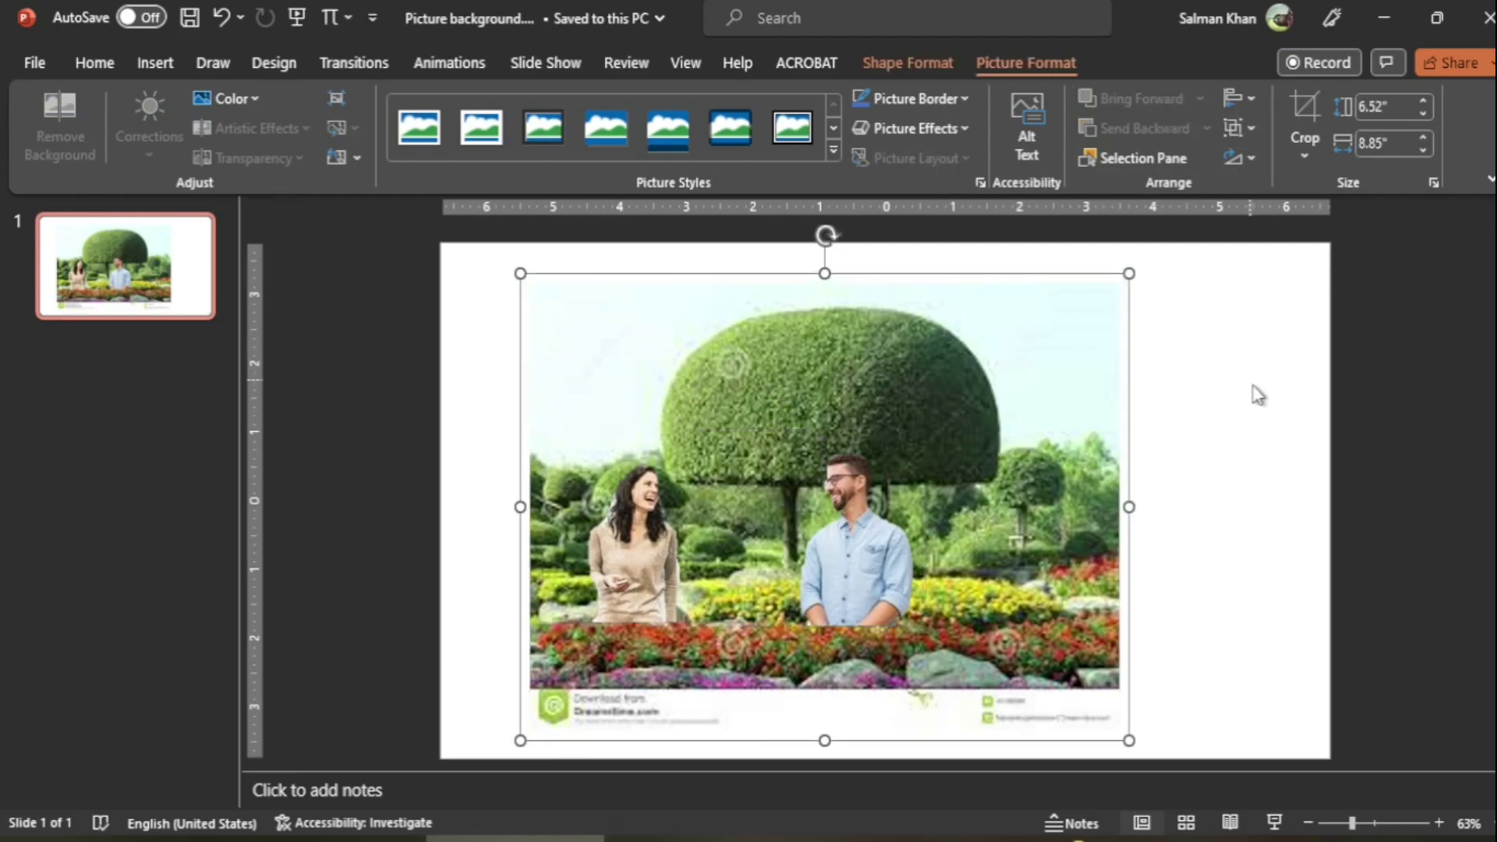
click(1267, 399)
mouse_move(979, 395)
mouse_down()
mouse_move(1121, 375)
mouse_move(943, 382)
mouse_move(1114, 378)
mouse_move(1056, 358)
mouse_move(988, 408)
mouse_up()
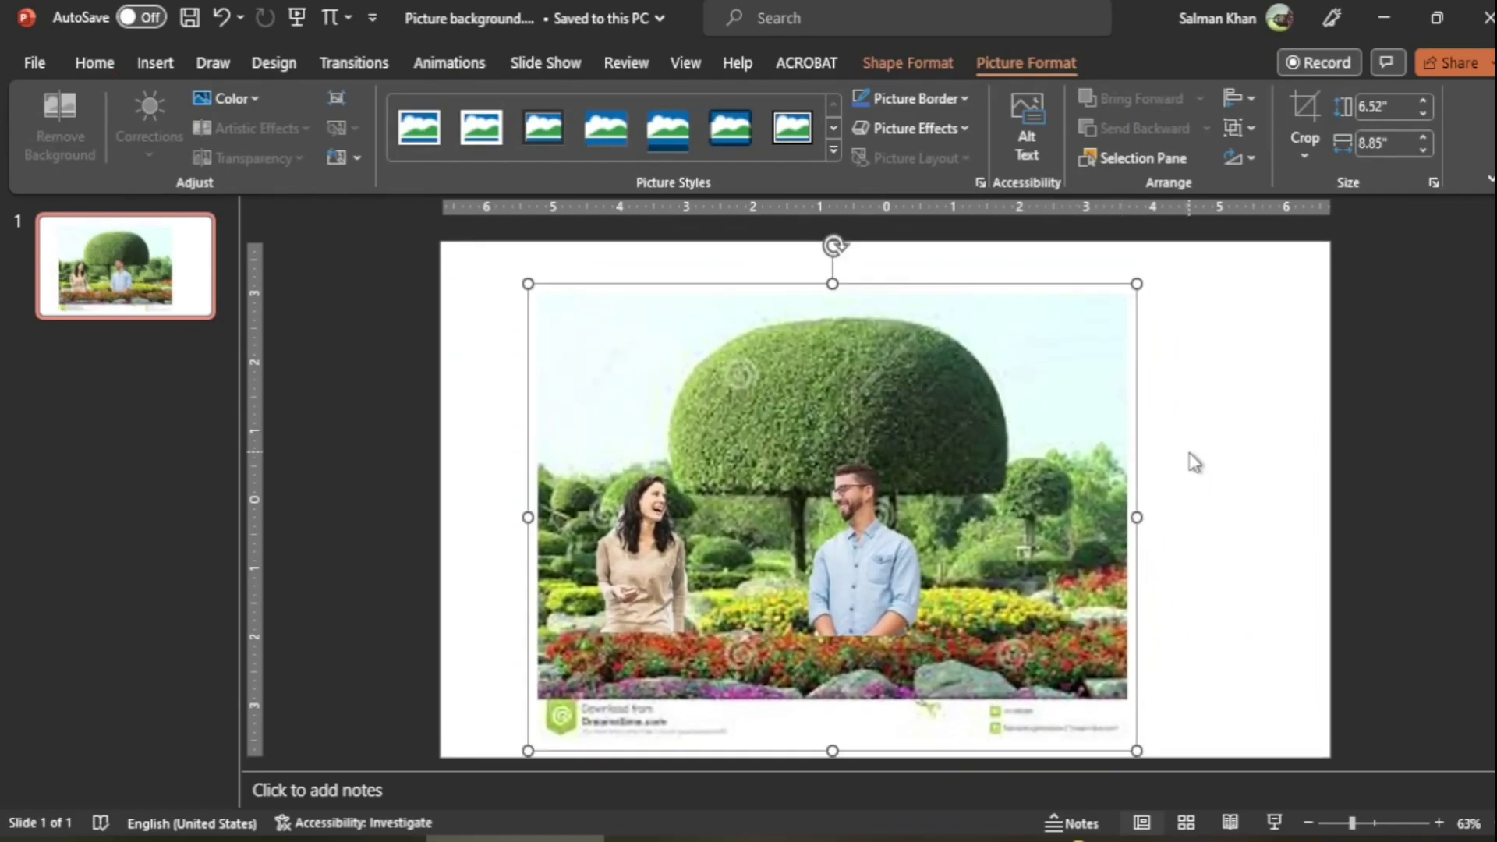
click(1220, 462)
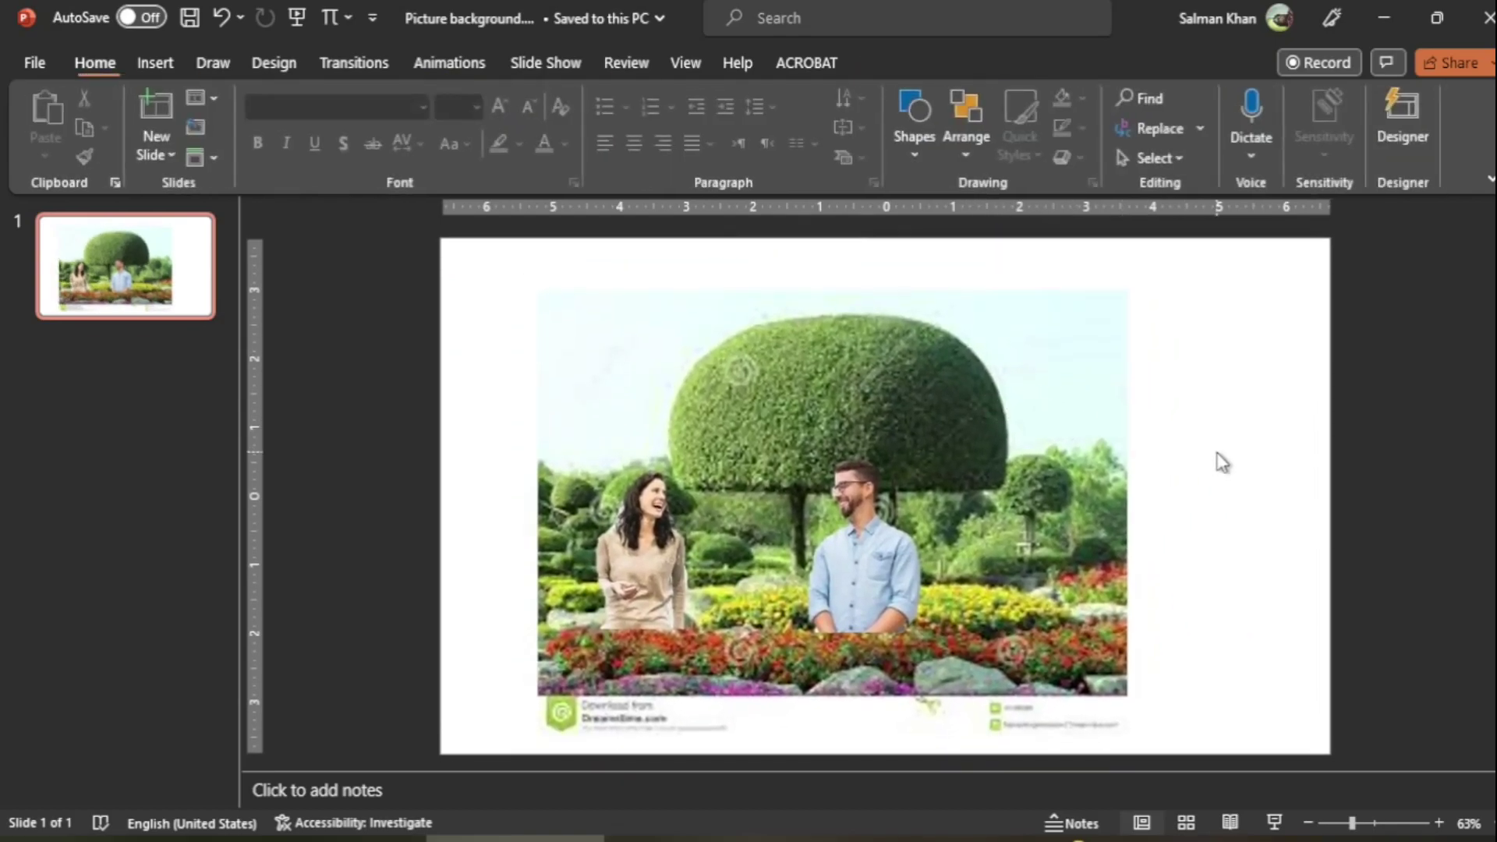
Enlarge the grouped garden picture from its top-right corner to 6.71" by 10.51".
click(1045, 387)
drag(1139, 282, 1247, 268)
click(1302, 454)
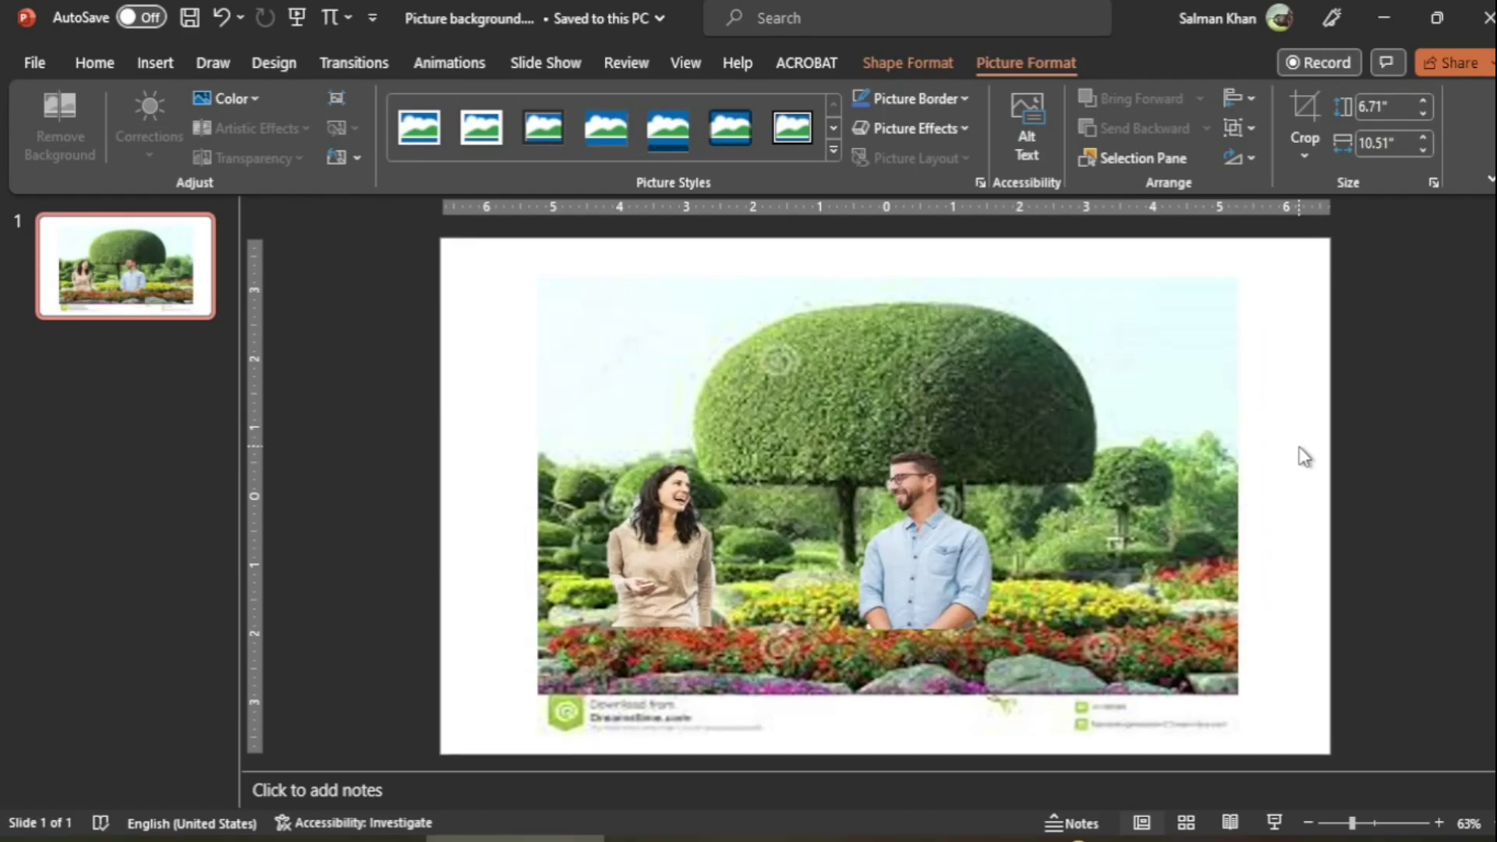